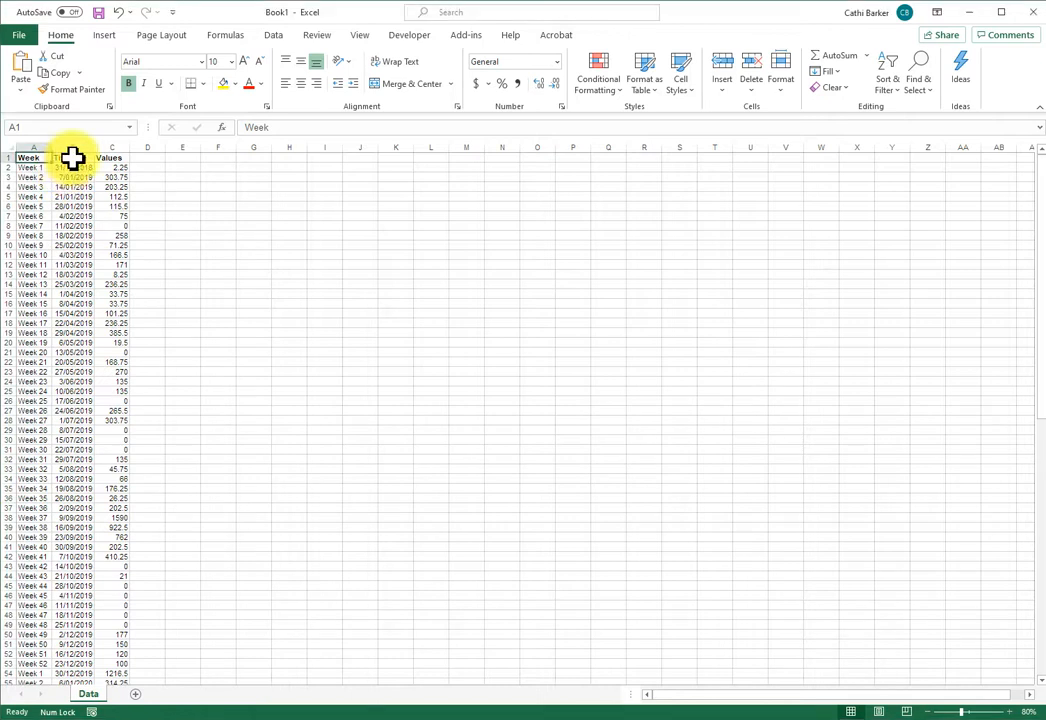
Insert a 2-D Line with Markers chart from the Timeline and Values data in B1:C106
click(88, 159)
click(118, 158)
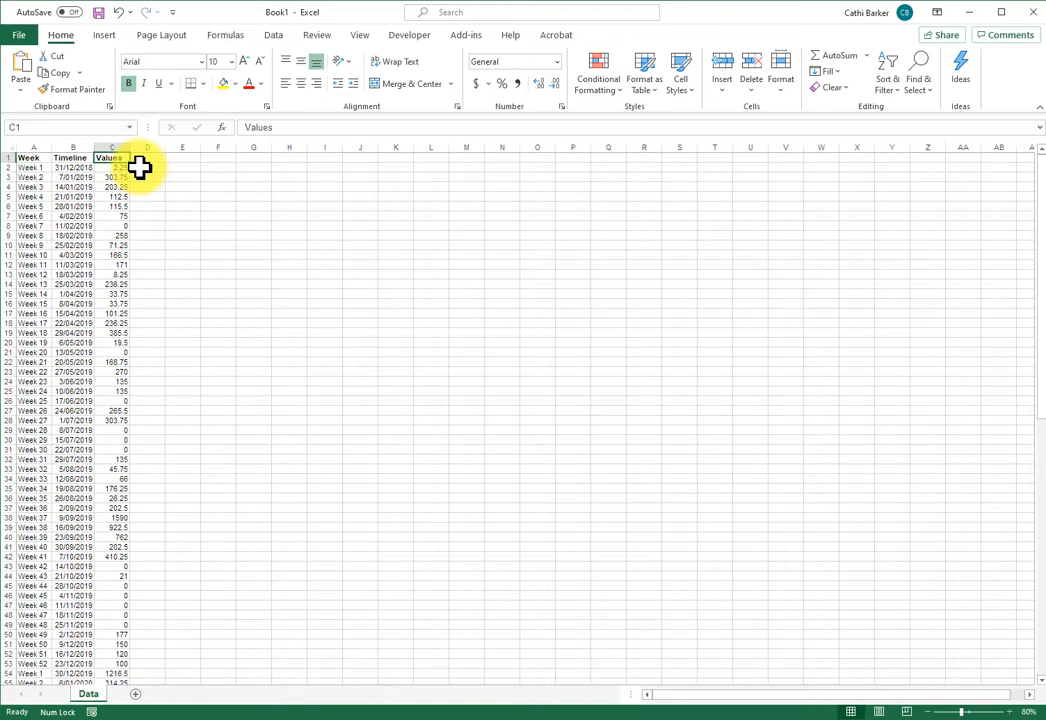
click(72, 157)
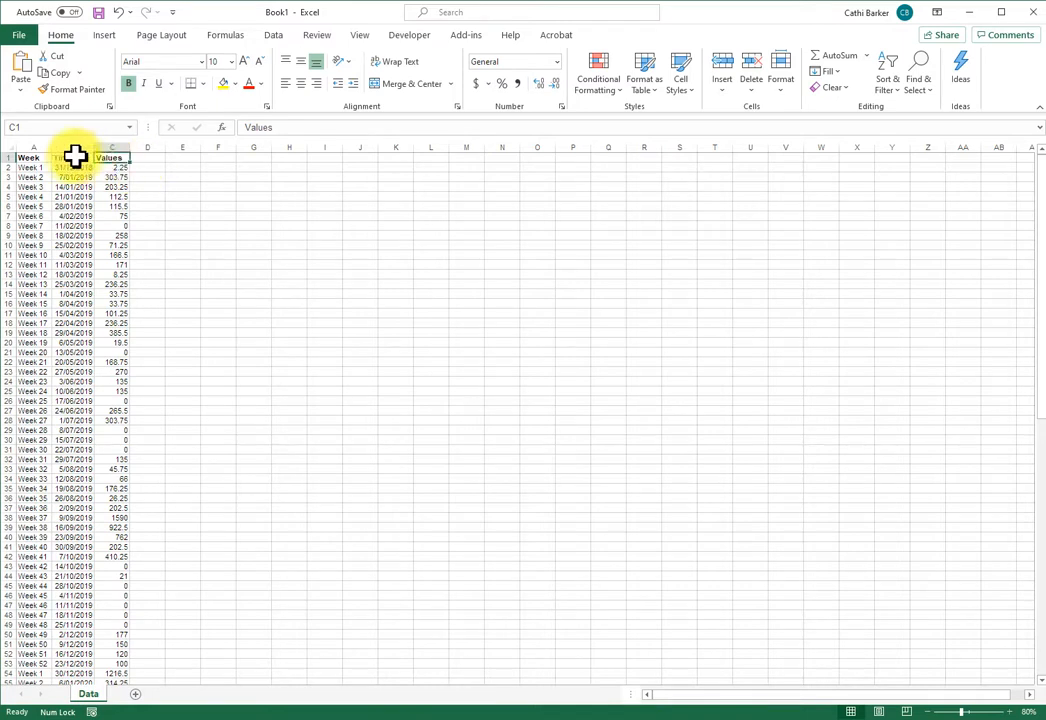
key(ctrl+shift+Right)
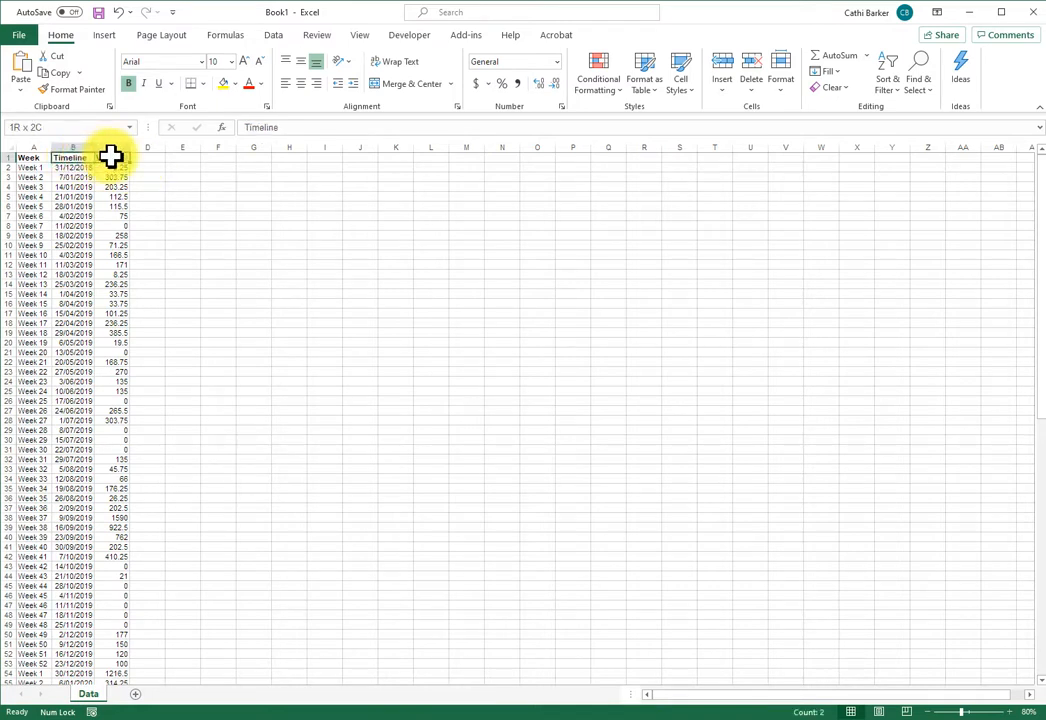
key(ctrl+shift+Down)
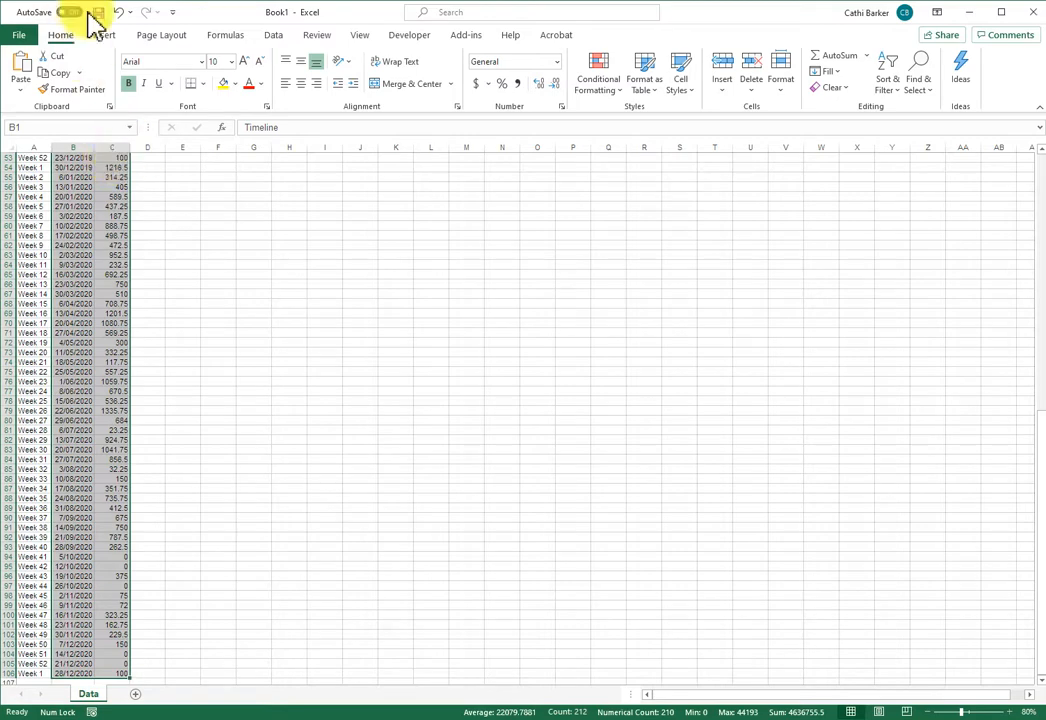
click(104, 35)
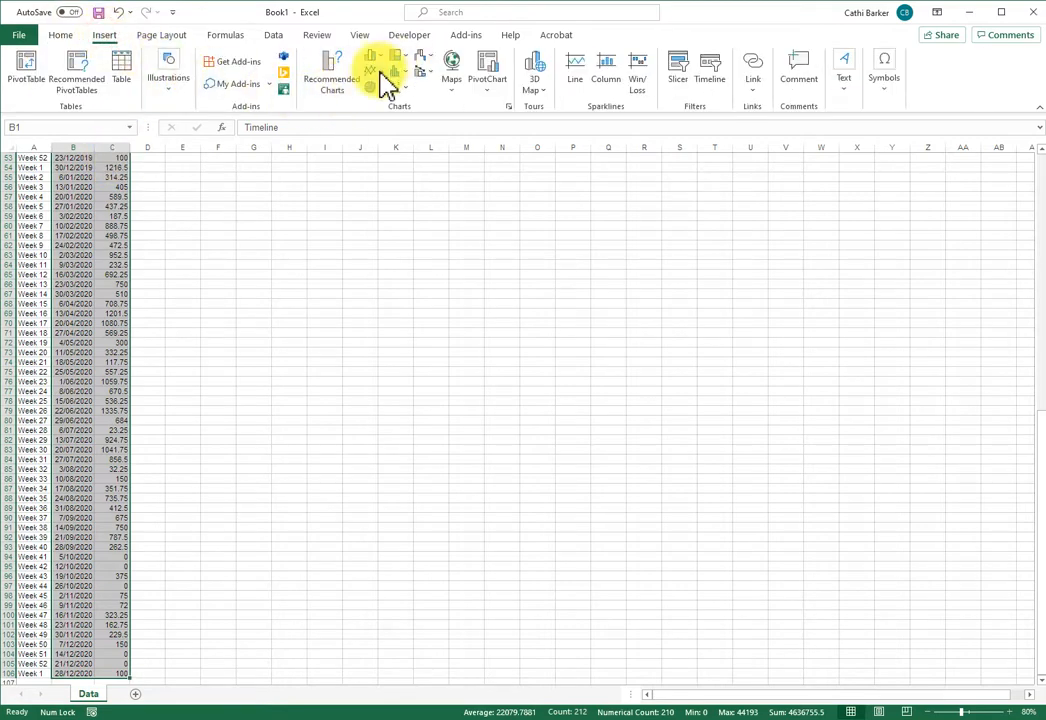
click(383, 80)
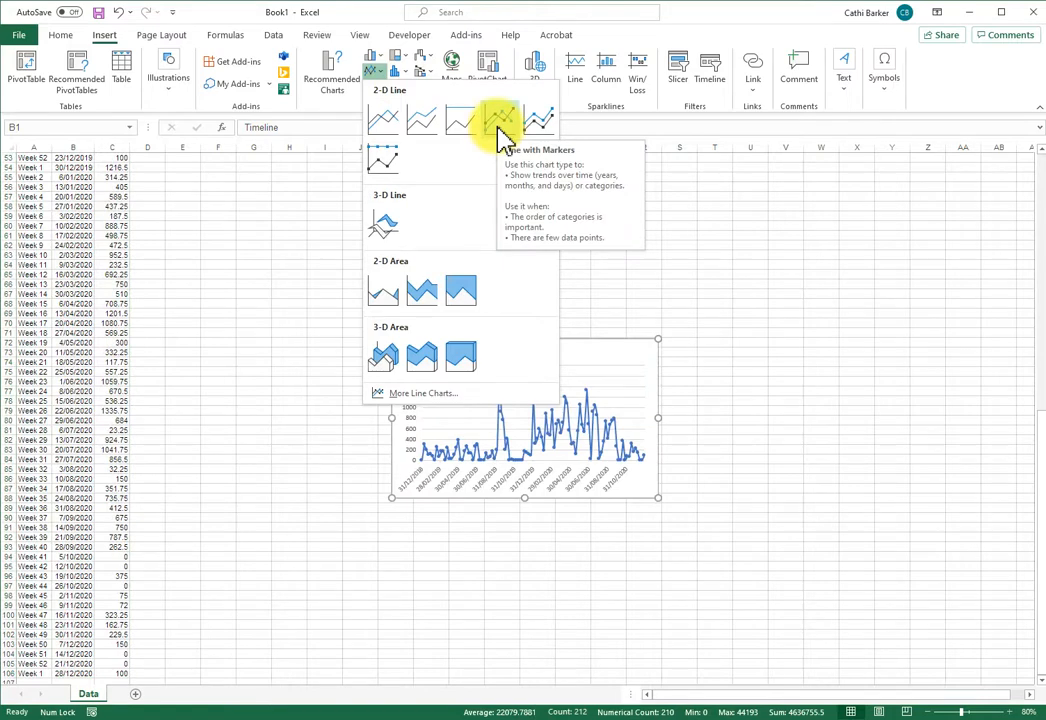
click(500, 138)
Move the chart beside the data at row 1 and enlarge it to span about columns D to S, down to about row 43
drag(448, 350, 190, 150)
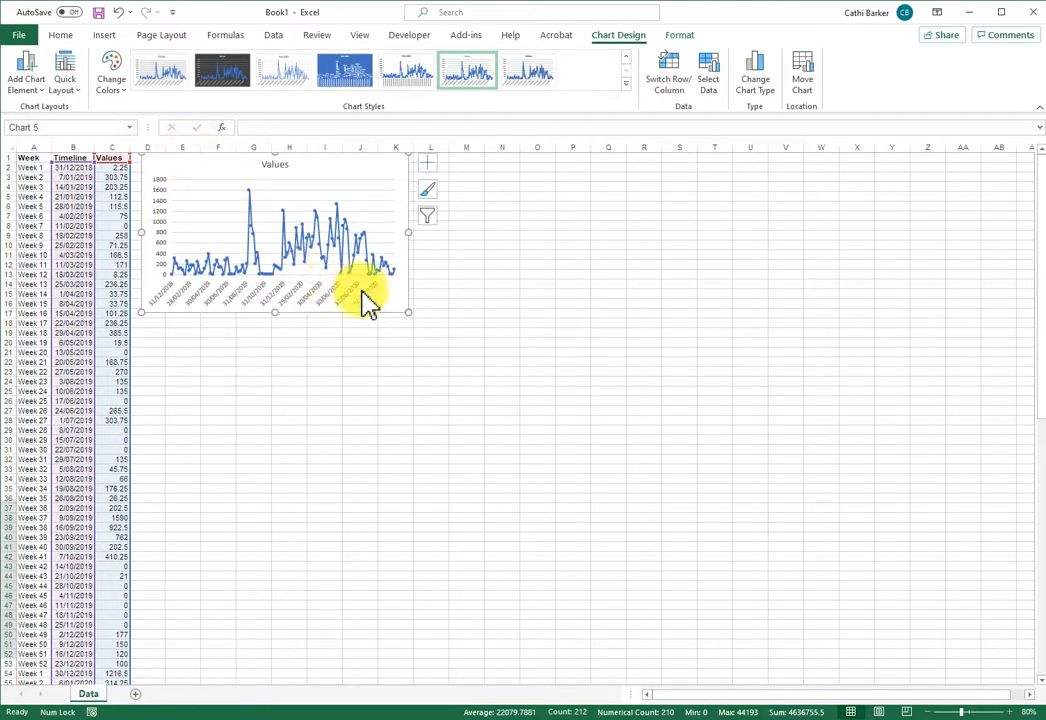
drag(408, 312, 686, 572)
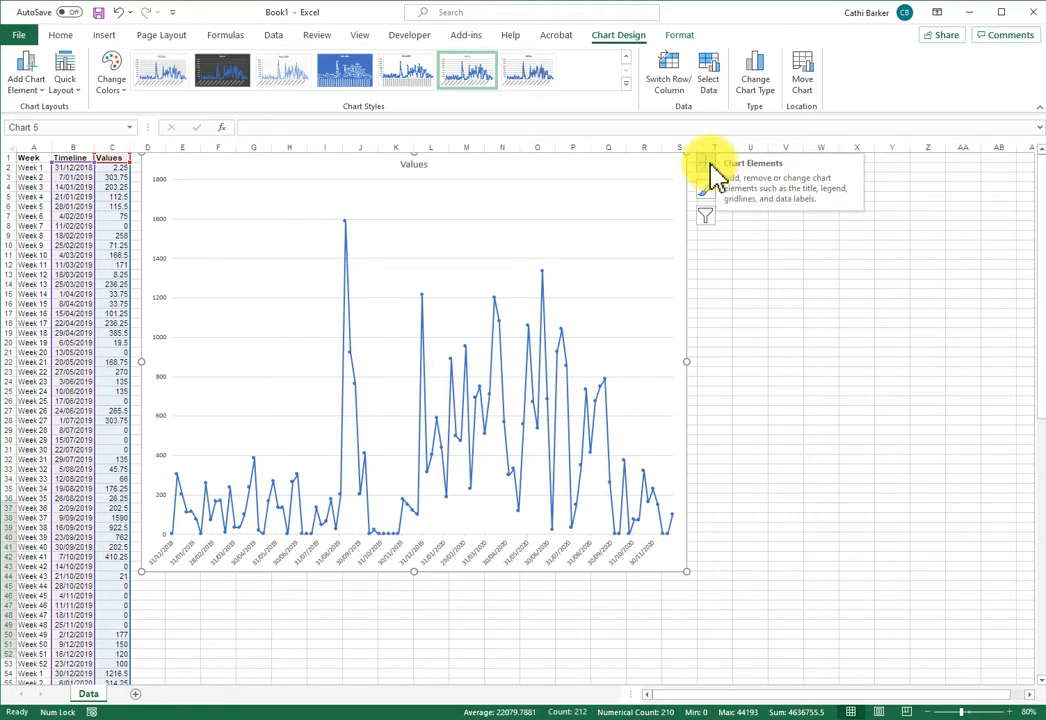
Add a linear trendline to the chart with its detailed formatting options open
click(710, 166)
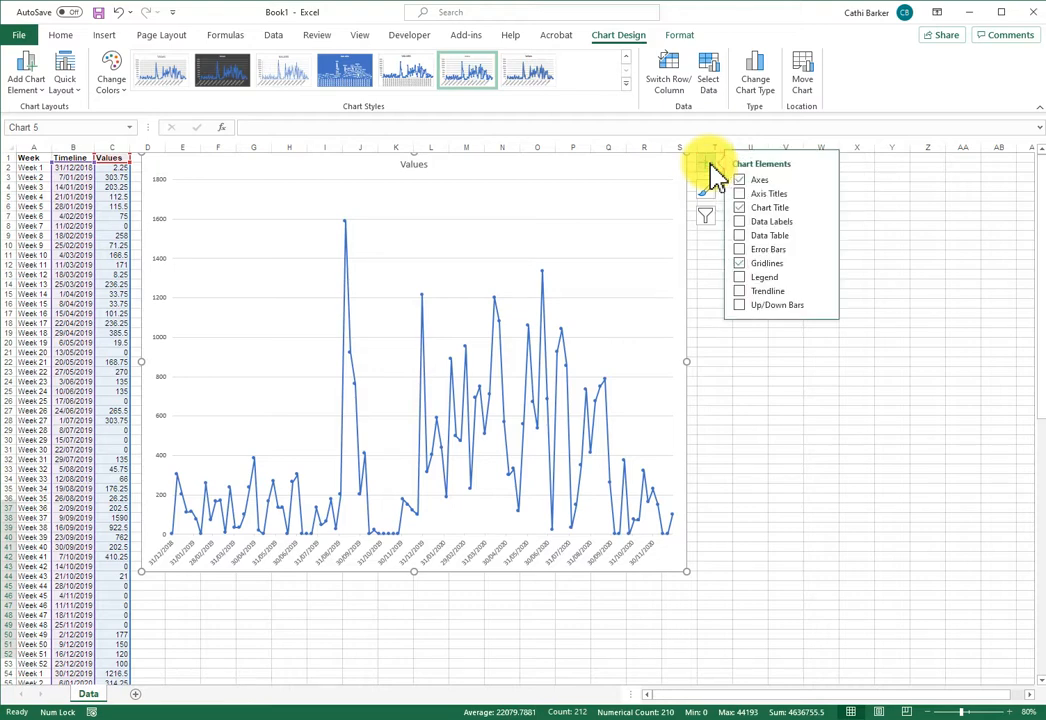
click(825, 291)
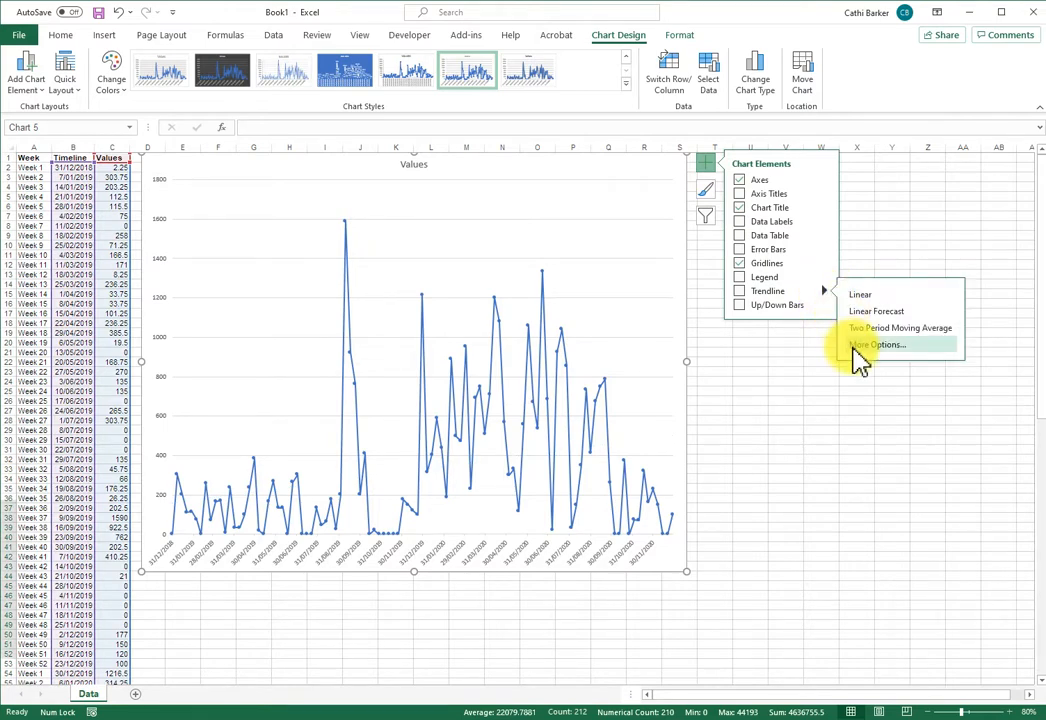
click(853, 347)
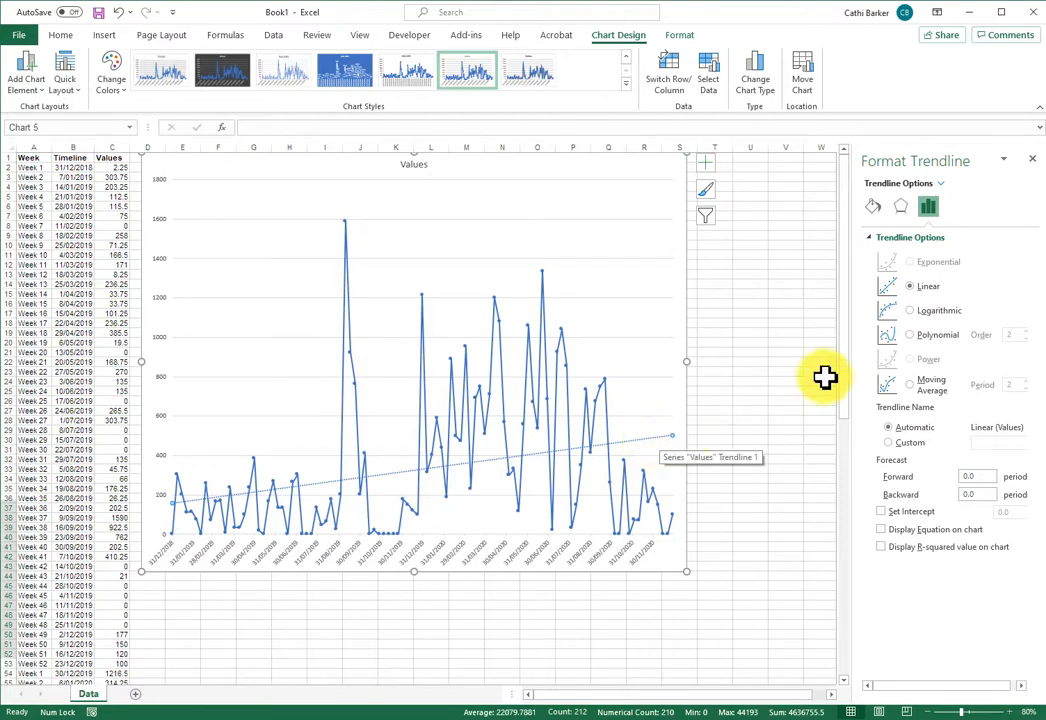
Preview the Logarithmic, Polynomial and Moving Average trendline types, returning the trendline to Linear
click(935, 316)
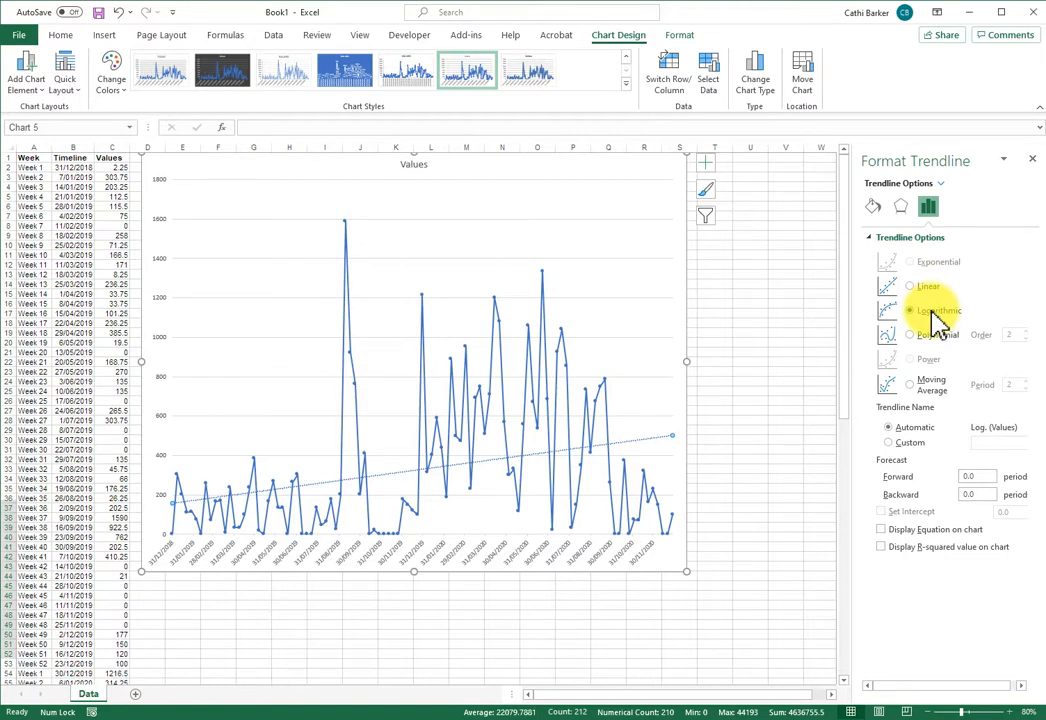
click(936, 338)
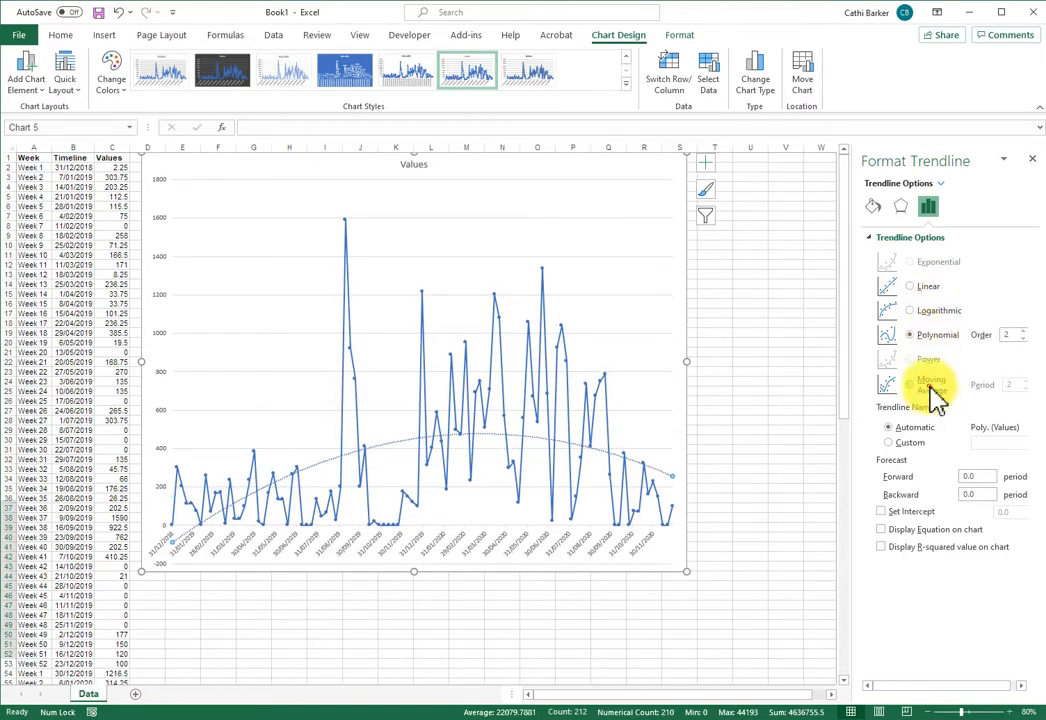
click(930, 385)
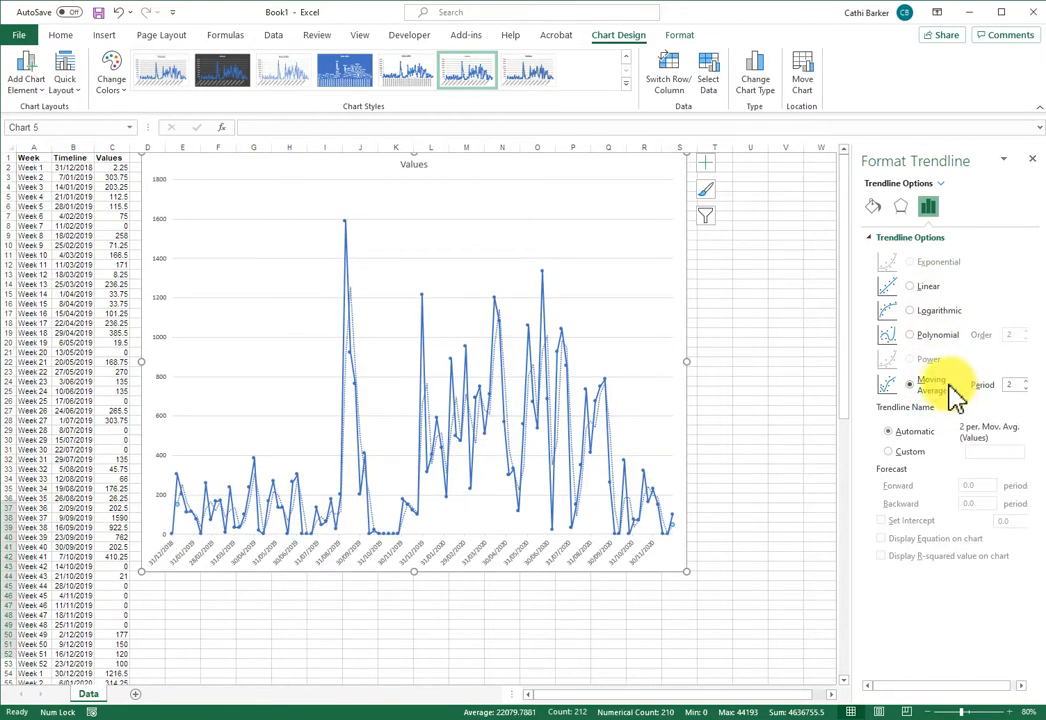
click(930, 287)
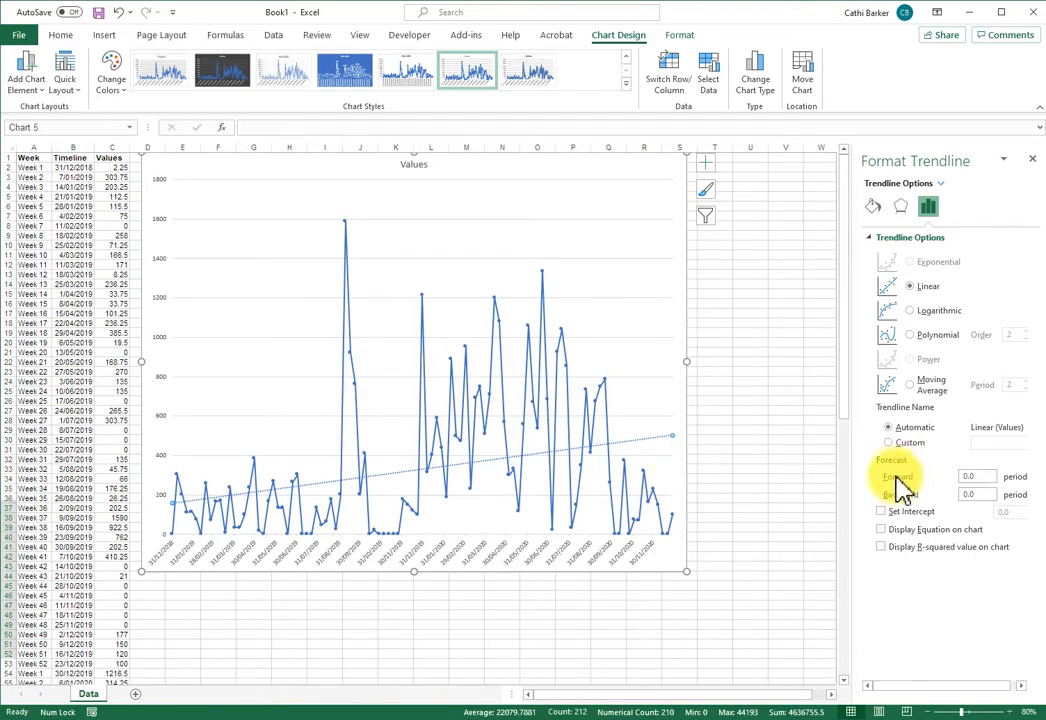
Set the trendline's forward forecast to 365 periods and close the trendline formatting options
click(975, 477)
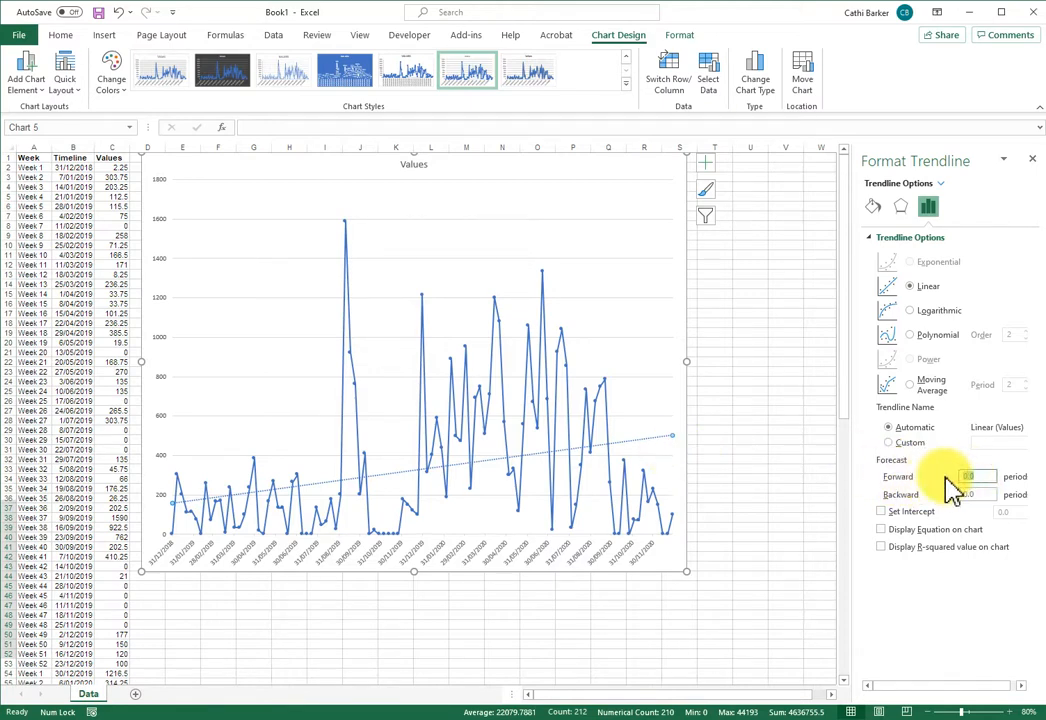
text(365)
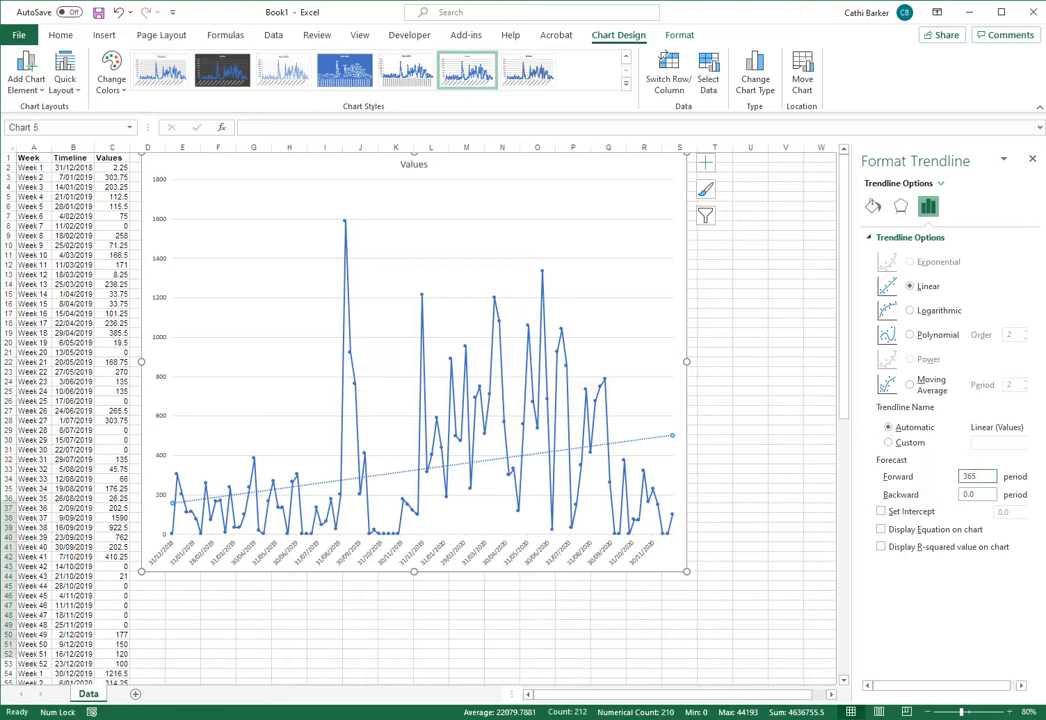
click(950, 488)
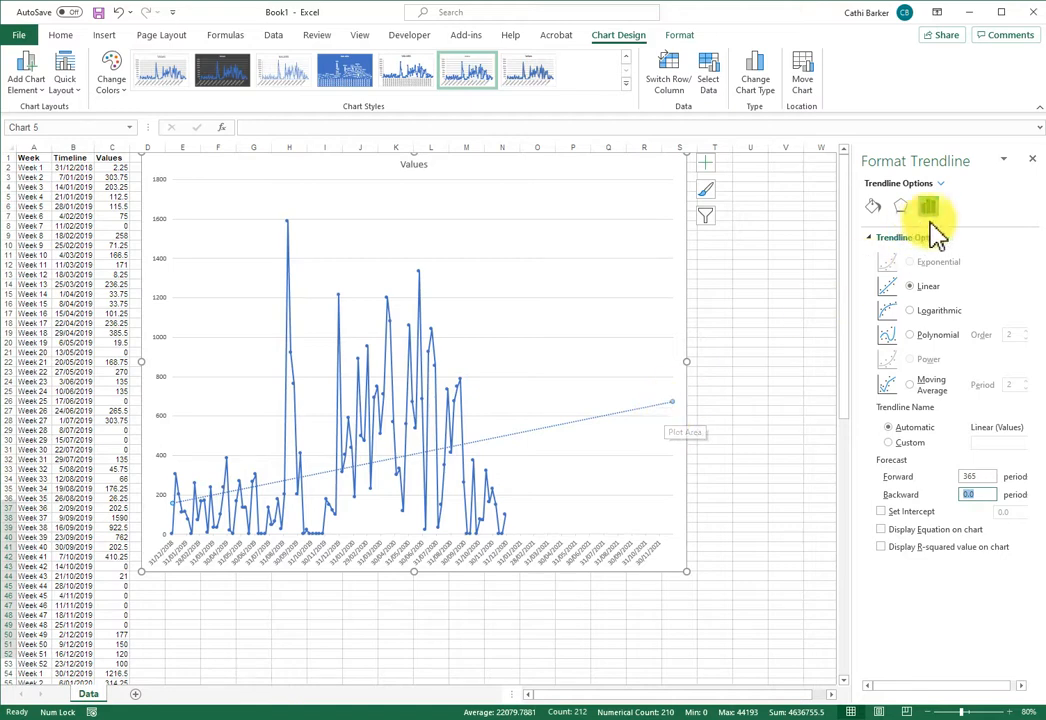
click(1032, 159)
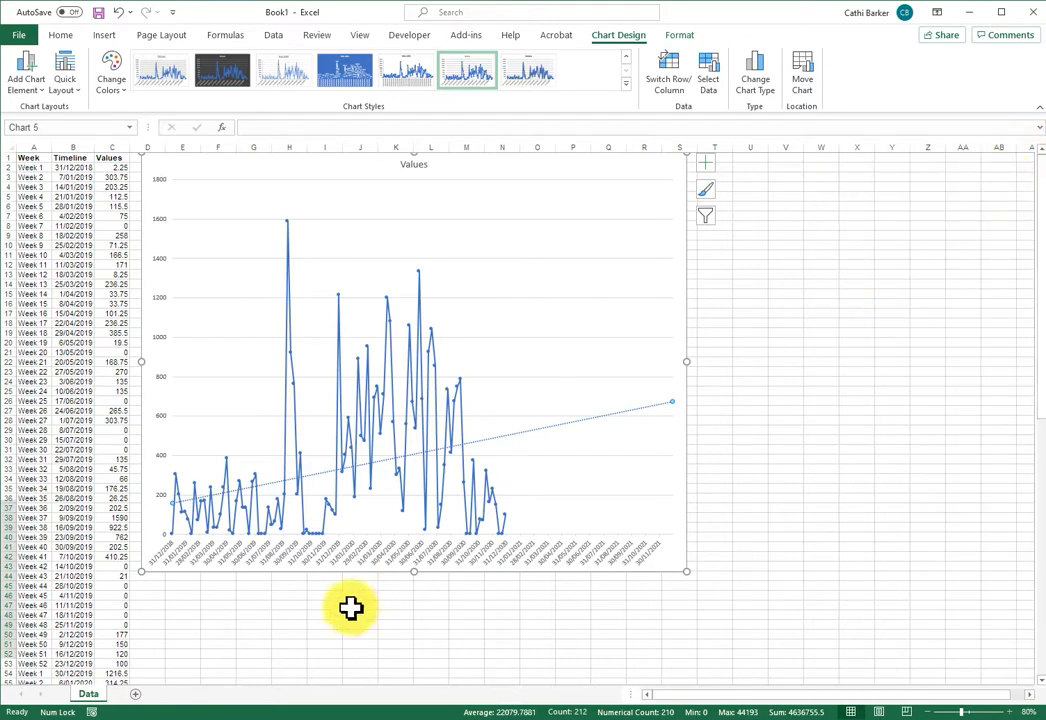
Shorten the chart so that its lower edge sits at about row 23, and deselect it
drag(411, 570, 419, 372)
click(466, 478)
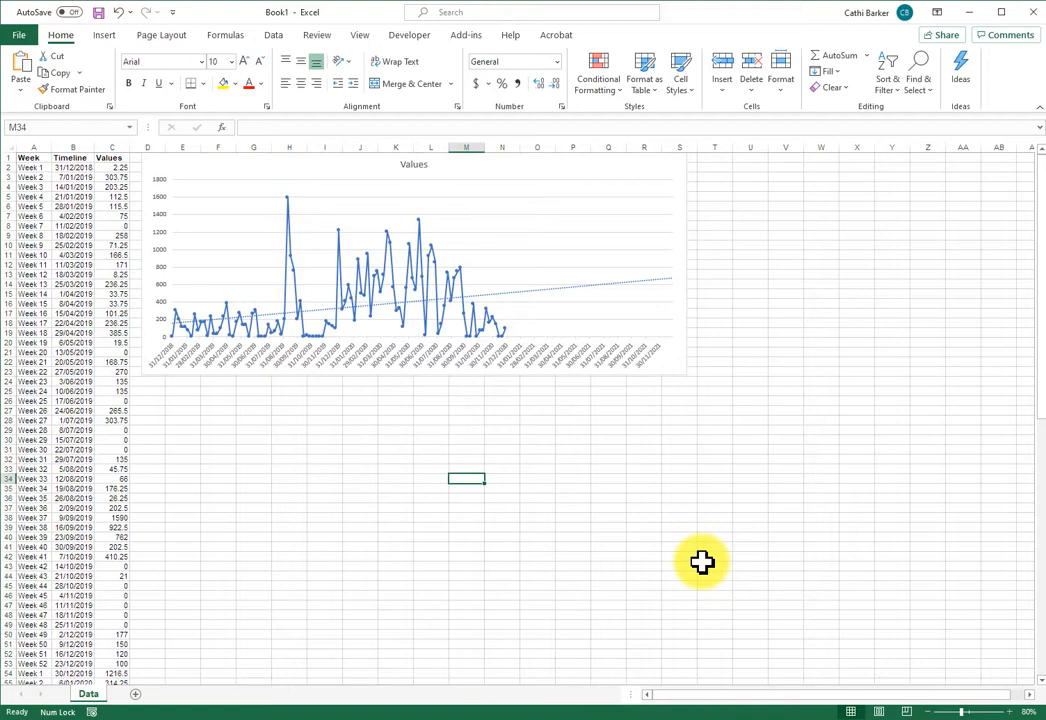
Start a Forecast Sheet from the Timeline and Values data in B1:C106 and move its dialog to the middle of the worksheet
click(74, 167)
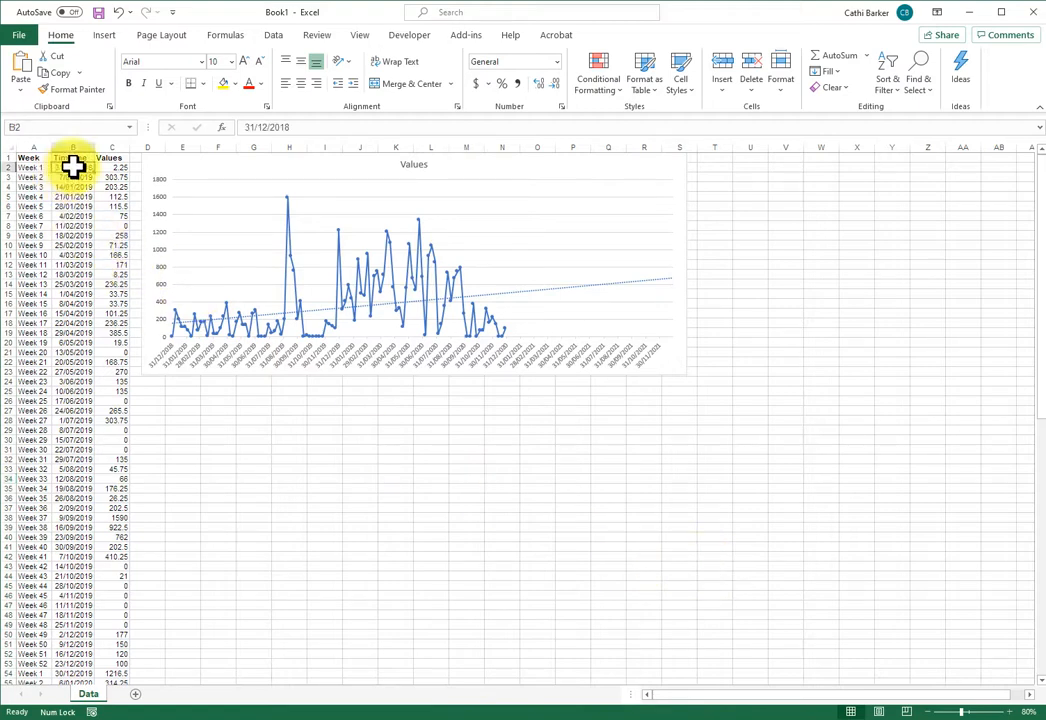
click(75, 159)
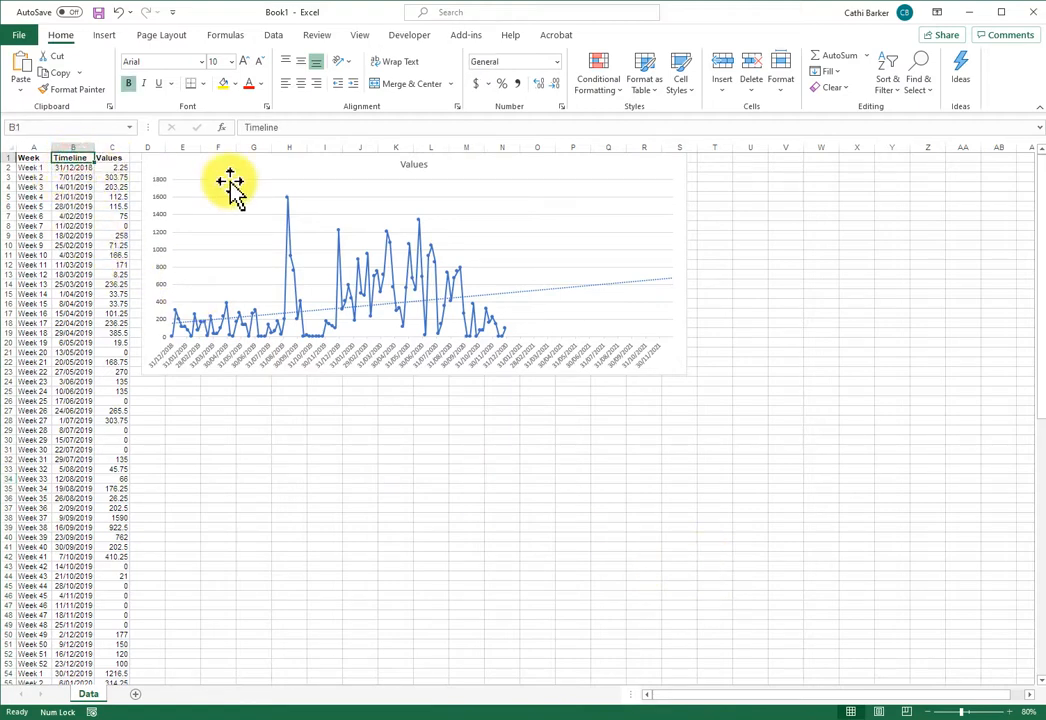
key(ctrl+shift+Right)
key(ctrl+shift+Down)
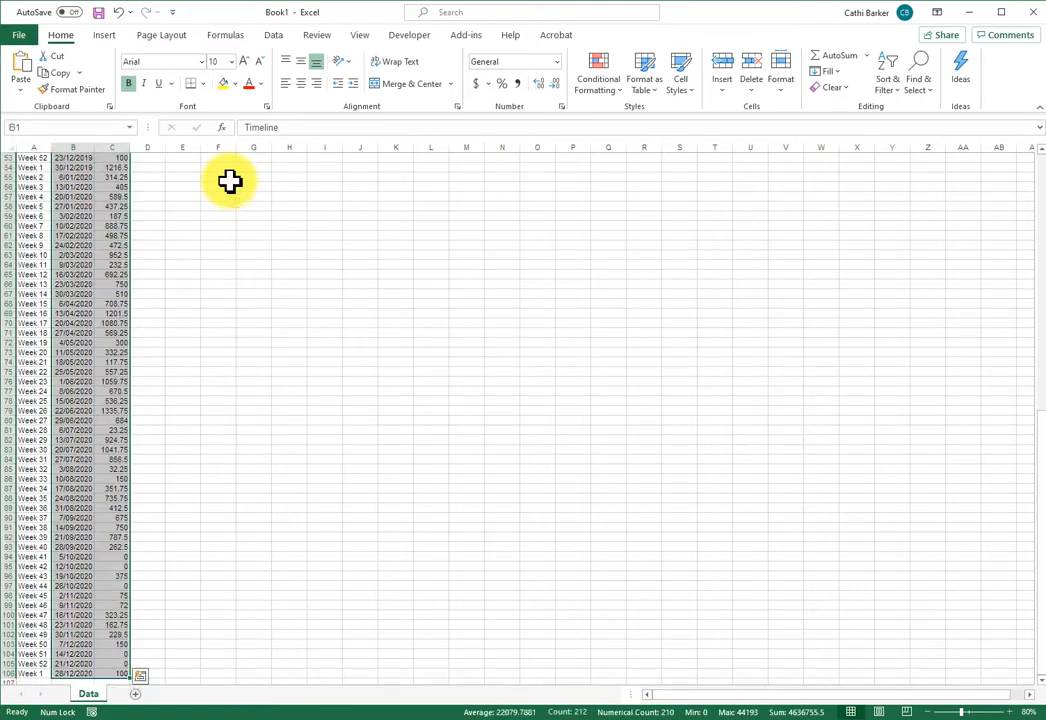
click(272, 37)
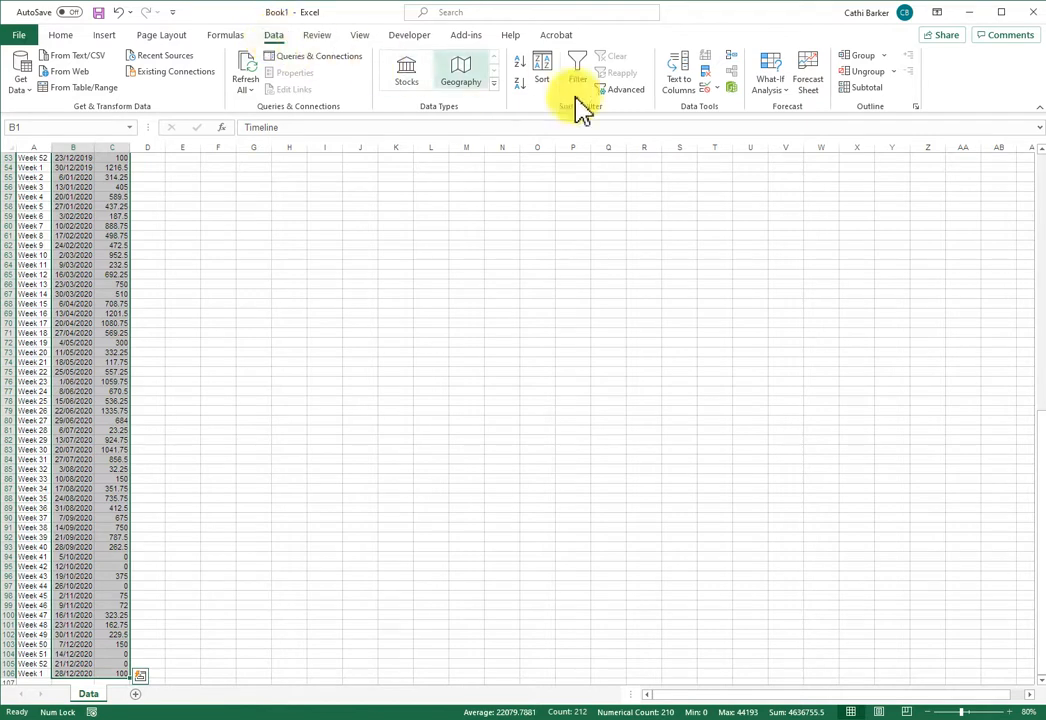
click(810, 88)
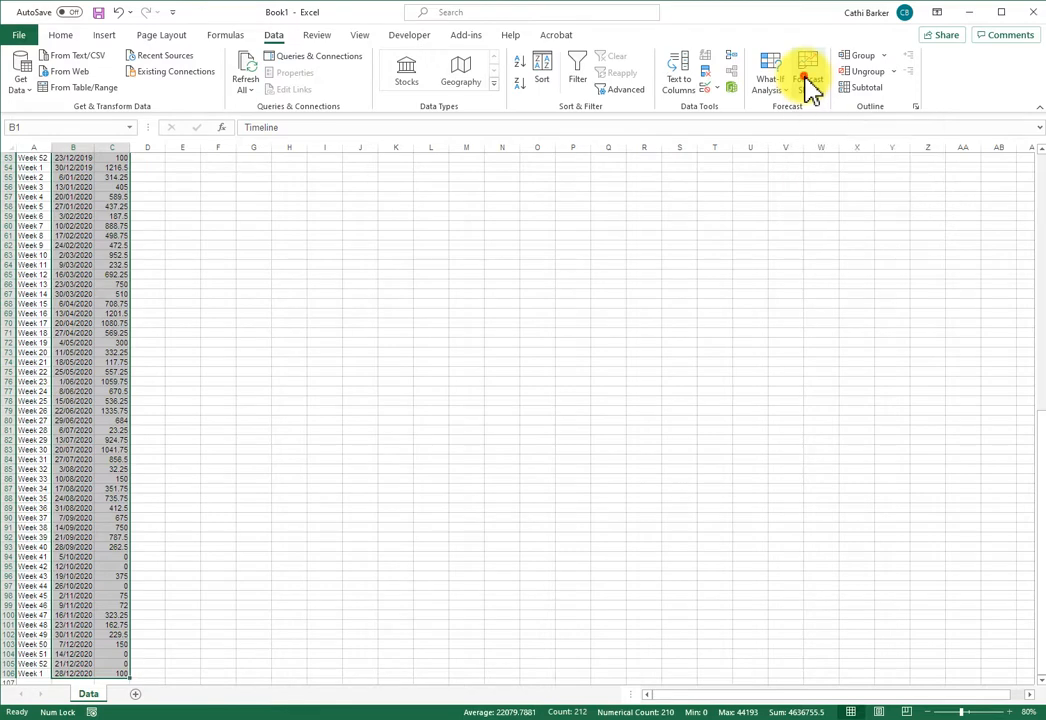
drag(944, 287, 466, 212)
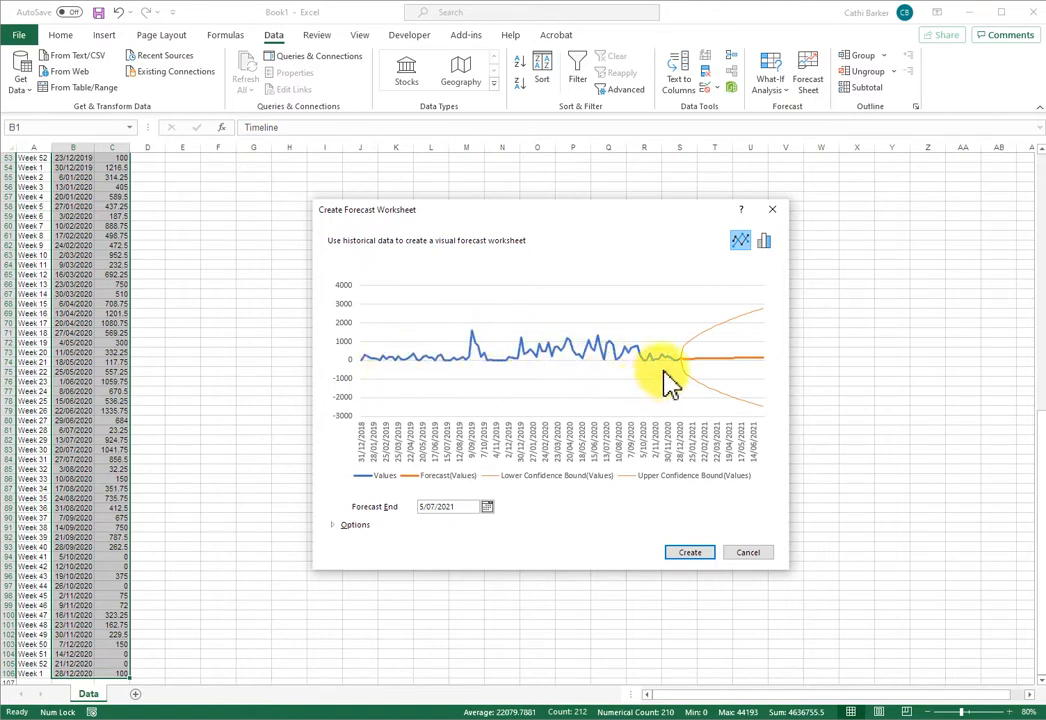
Preview the forecast as a column chart and return it to the line chart
click(765, 242)
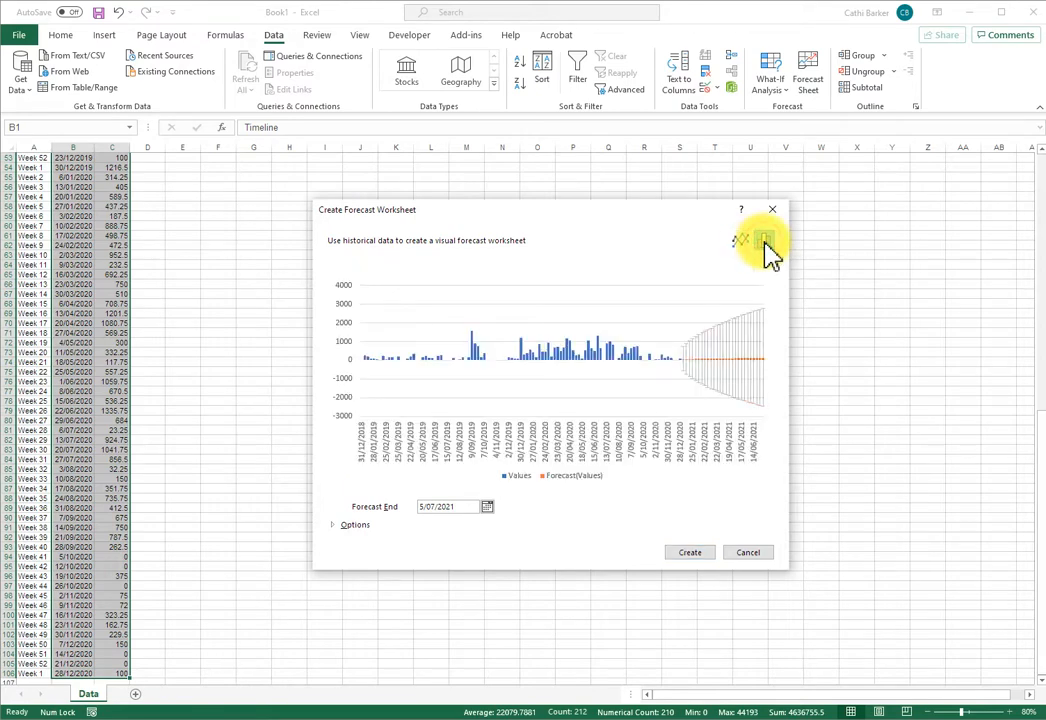
click(740, 241)
click(765, 242)
click(739, 241)
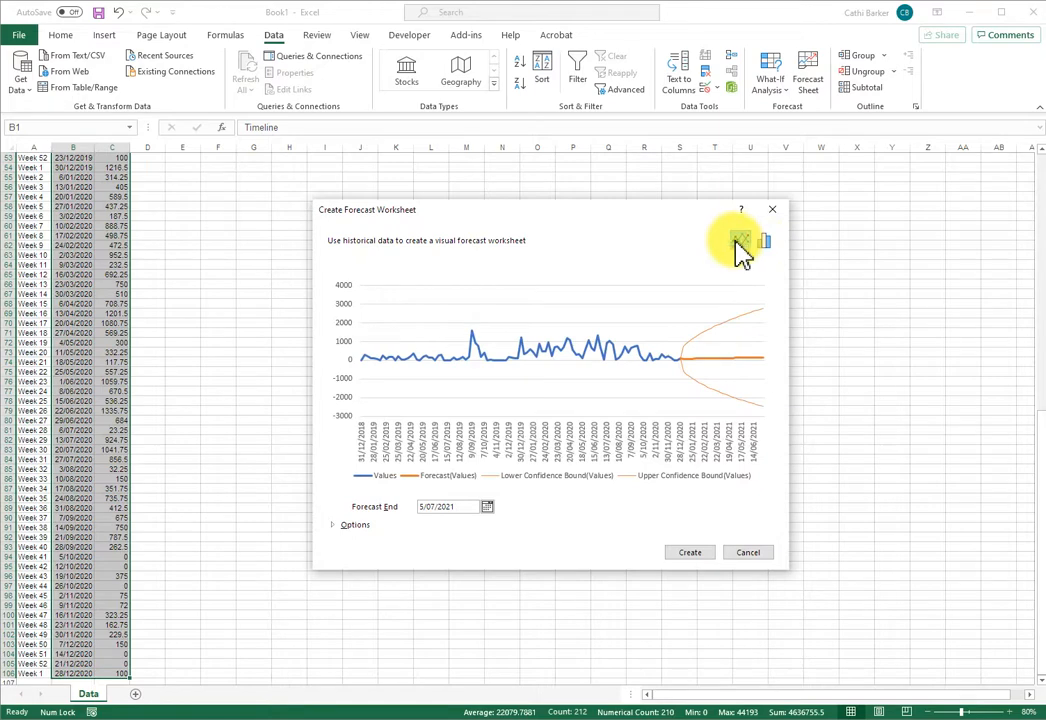
Expand the forecast options and set the forecast end date to 31/12/2021
click(352, 527)
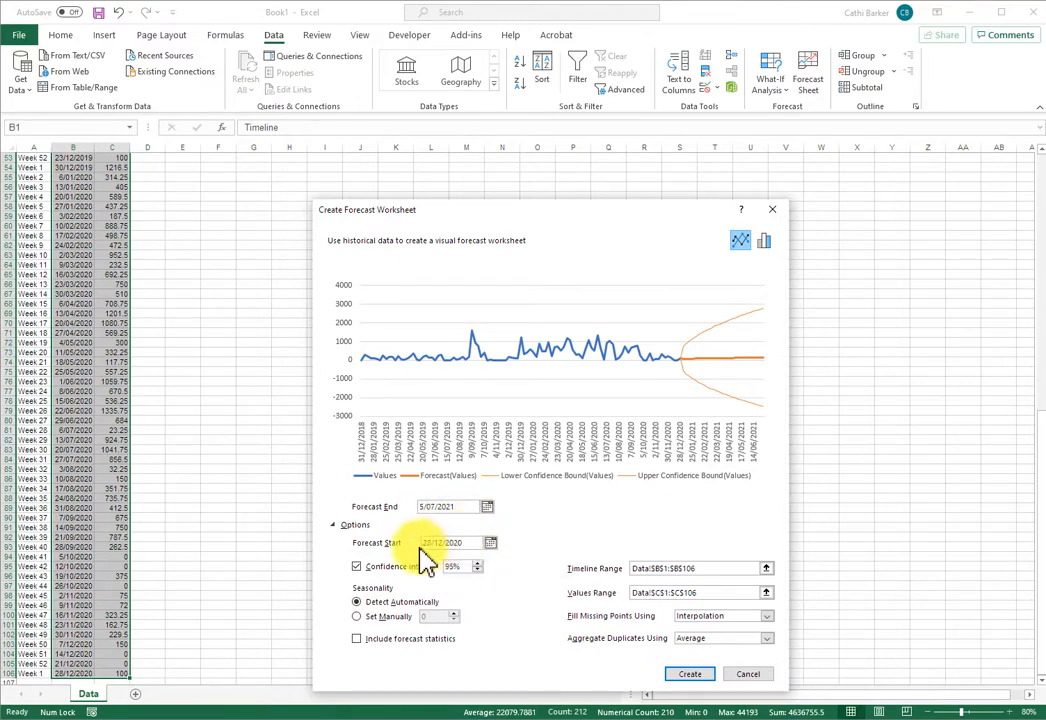
click(488, 507)
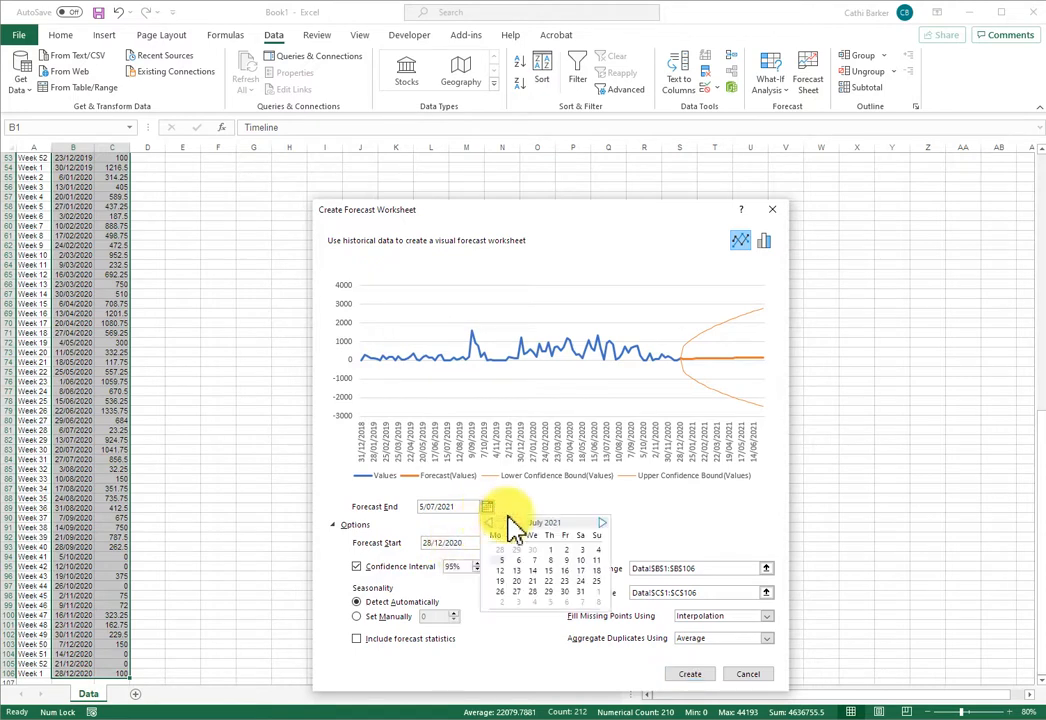
click(602, 522)
click(602, 522)
click(602, 522)
click(602, 522)
click(602, 522)
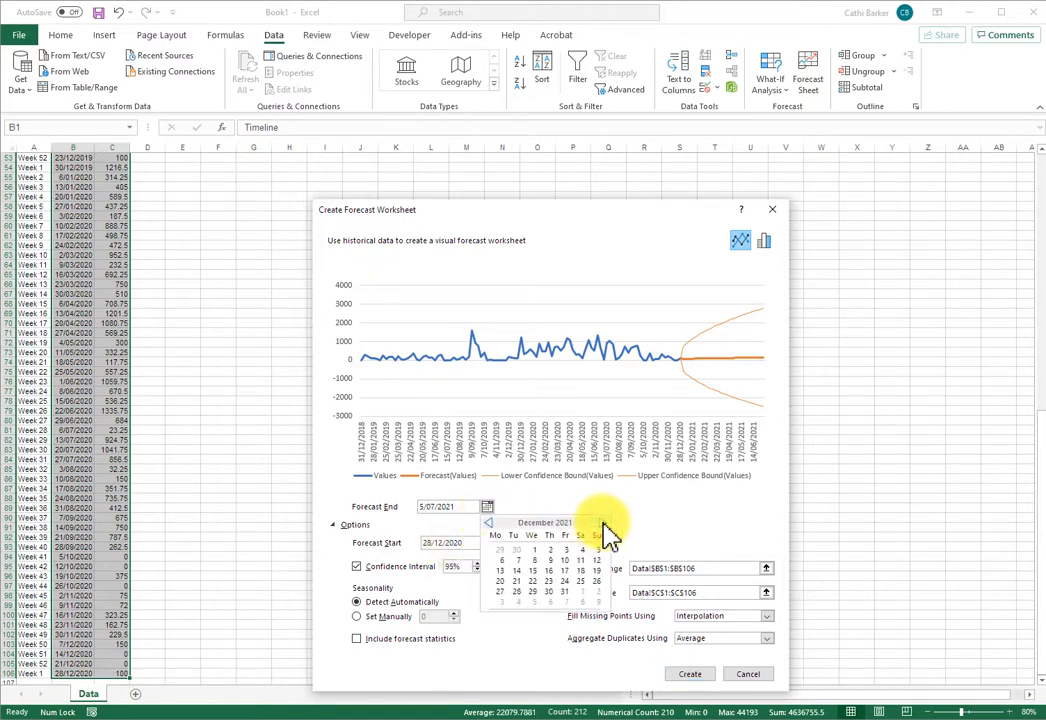
click(566, 591)
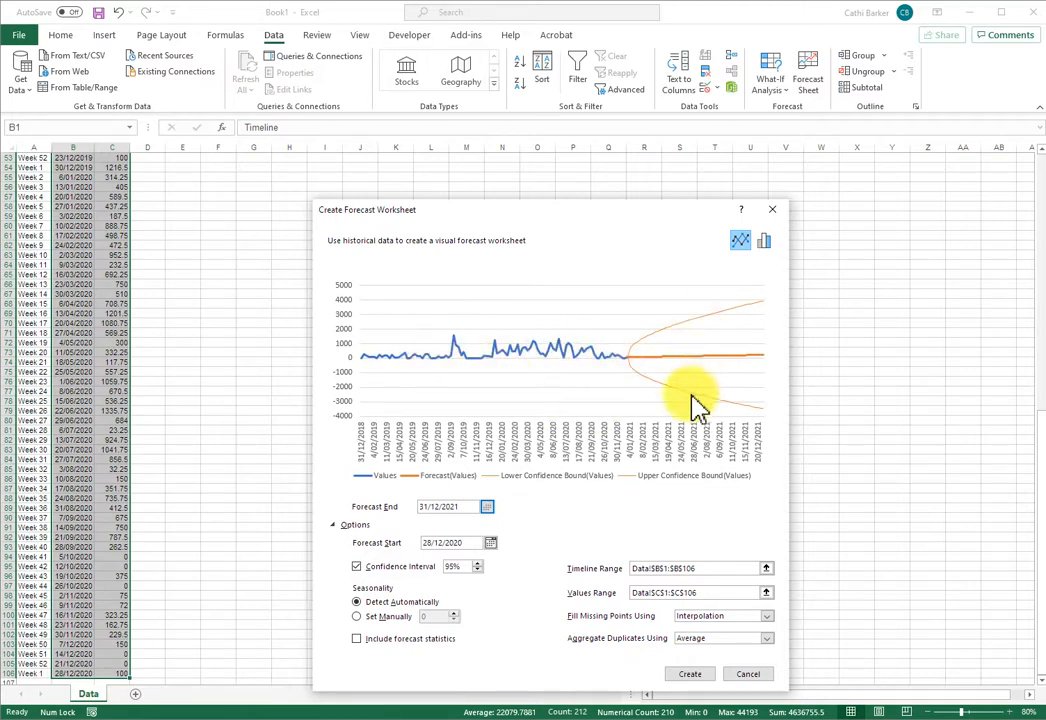
Turn off the forecast's confidence interval and fill missing points using Zeros
click(357, 567)
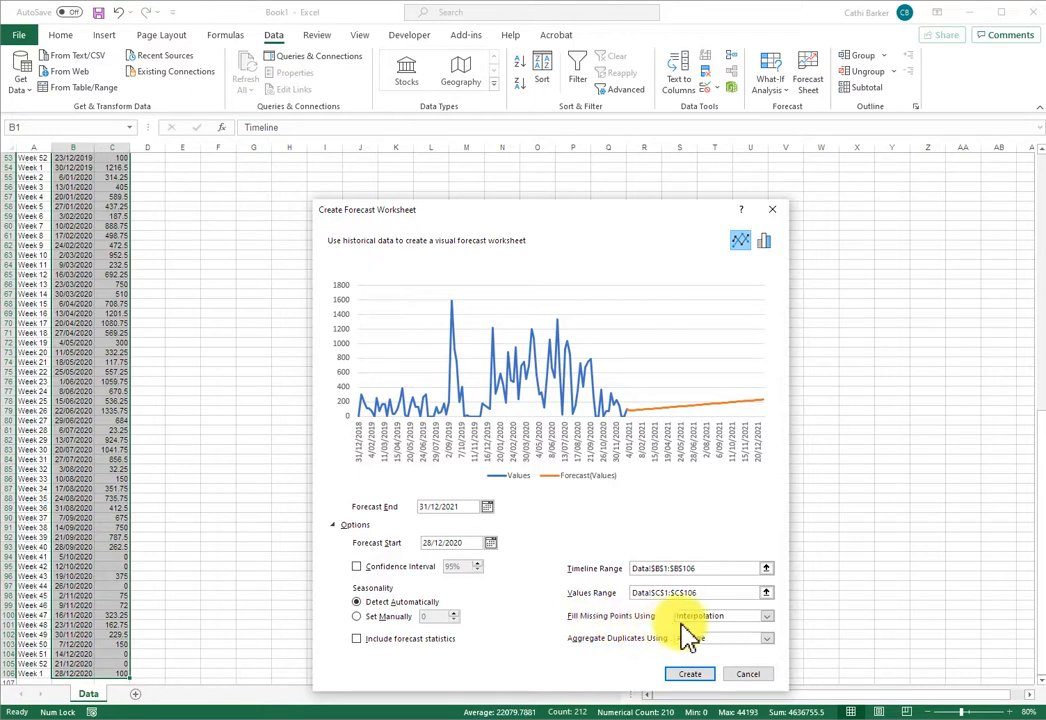
click(767, 617)
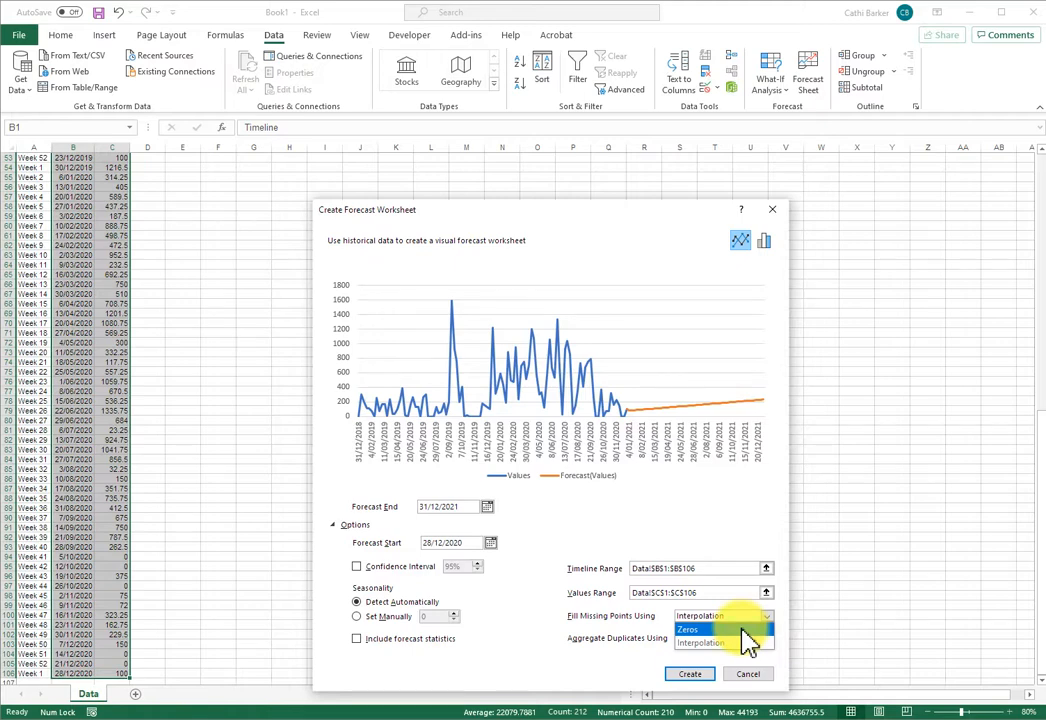
click(741, 630)
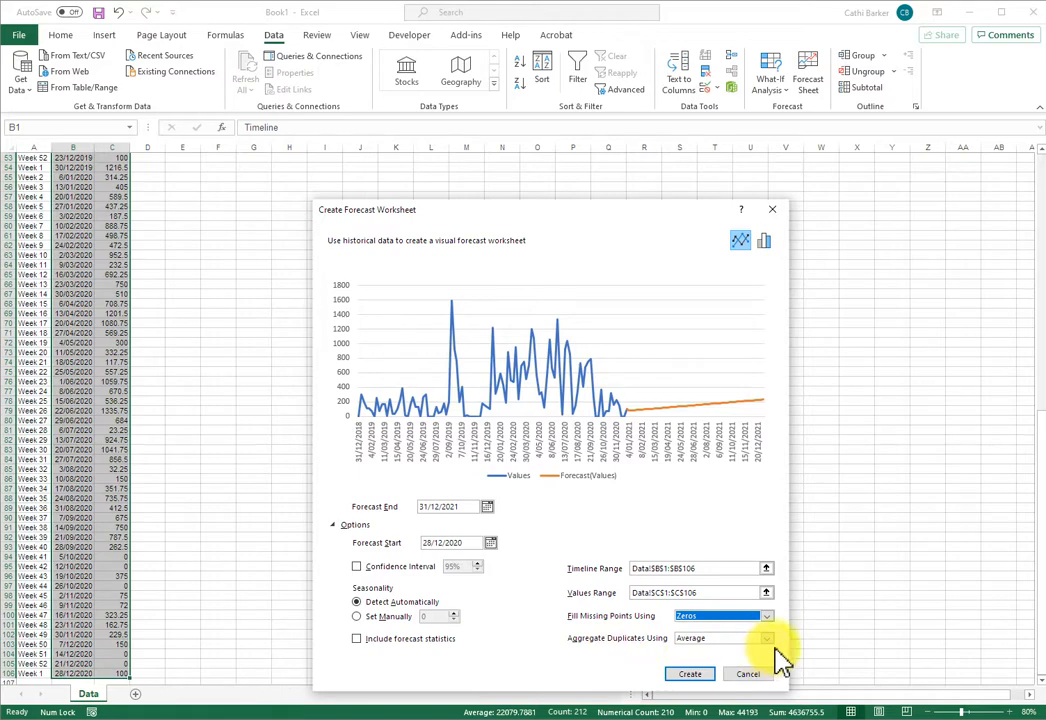
Set the forecast to aggregate duplicates using Median
click(768, 640)
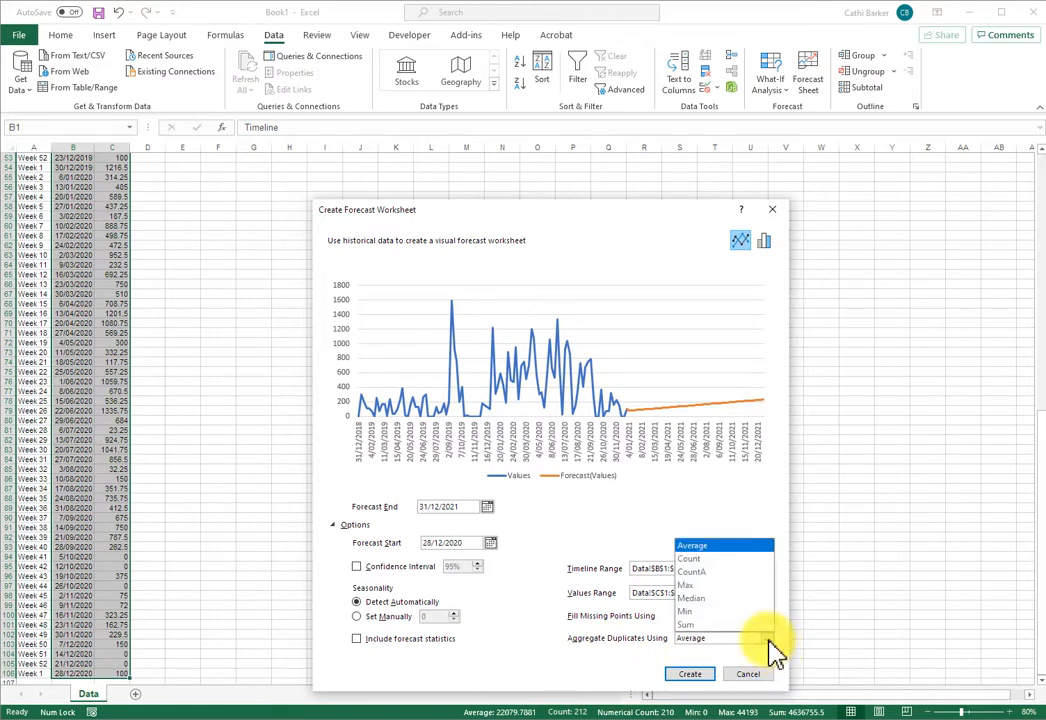
click(716, 600)
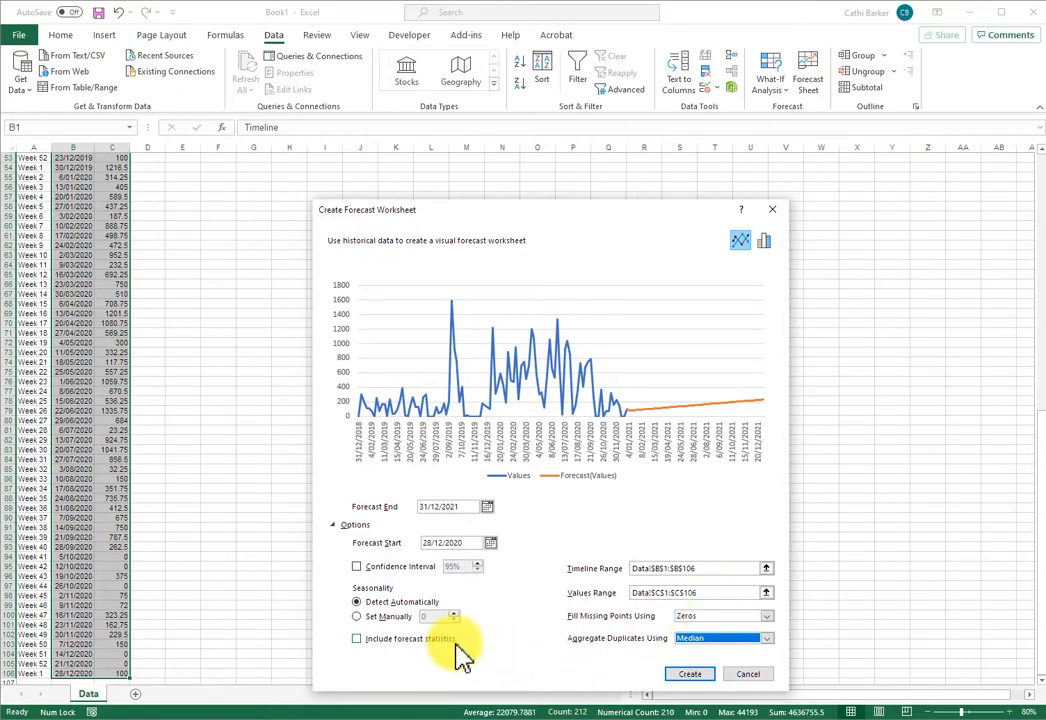
Set the forecast's seasonality manually to 12 and include the forecast statistics
click(389, 617)
click(435, 617)
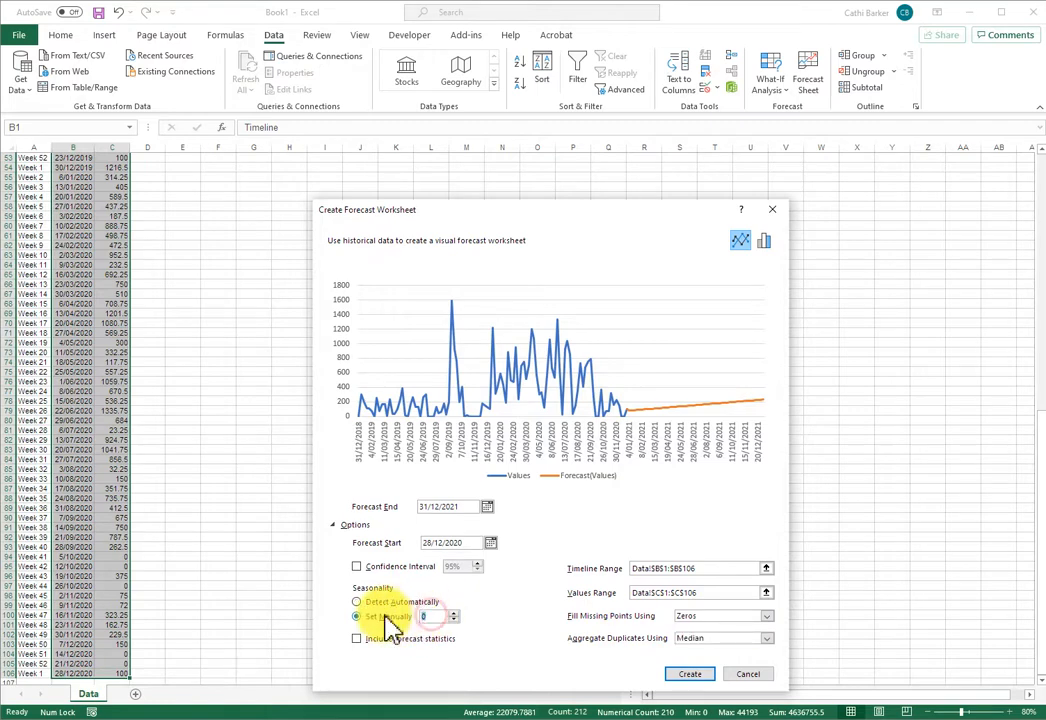
text(12)
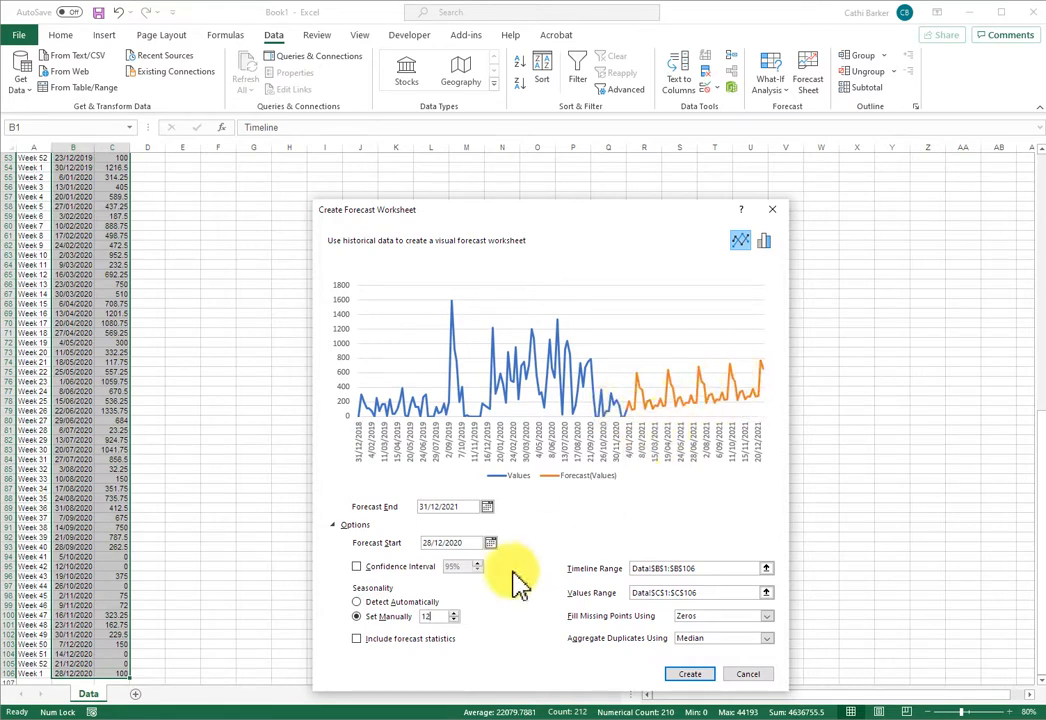
click(358, 638)
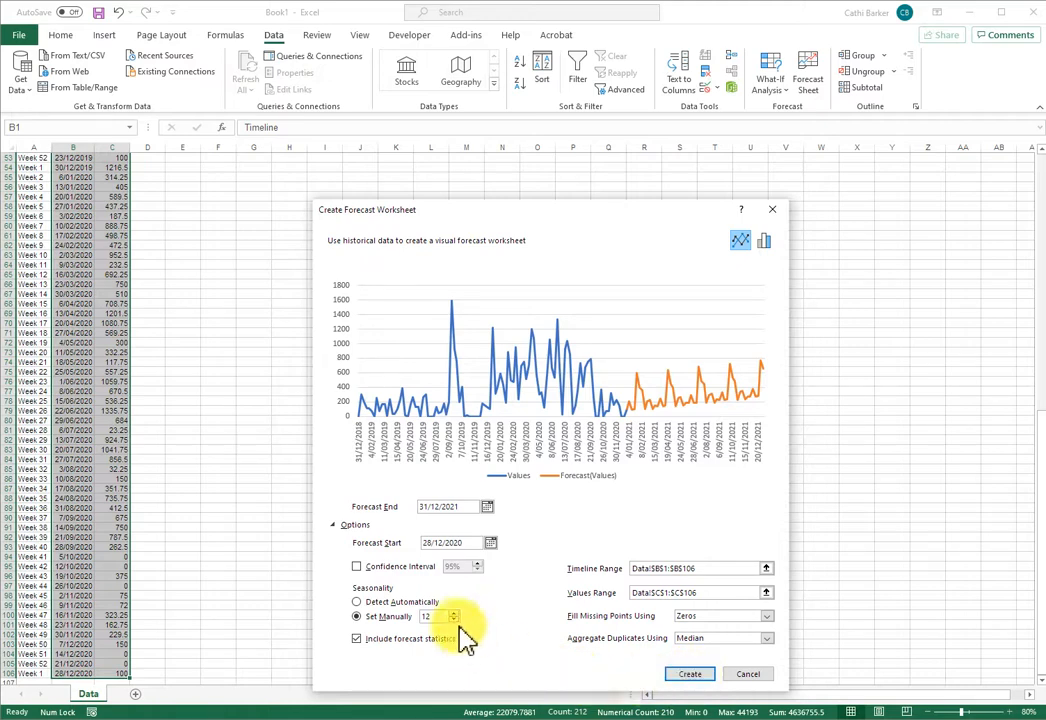
Preview the forecast with a manual seasonality of 52 and return it to 12
drag(442, 616, 414, 616)
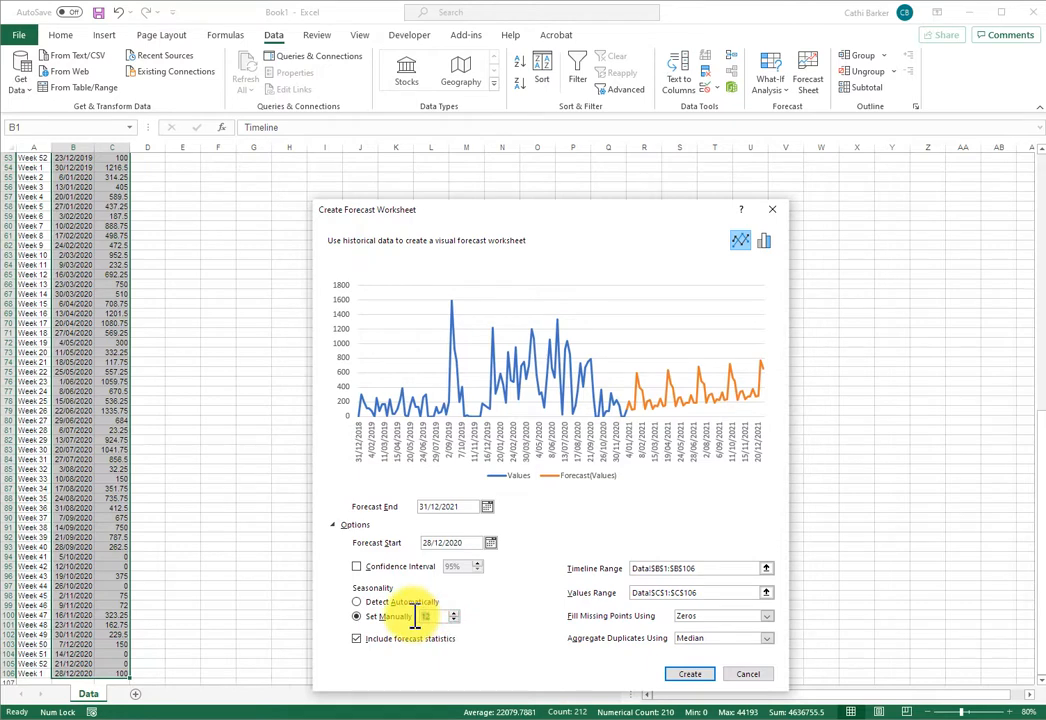
text(52)
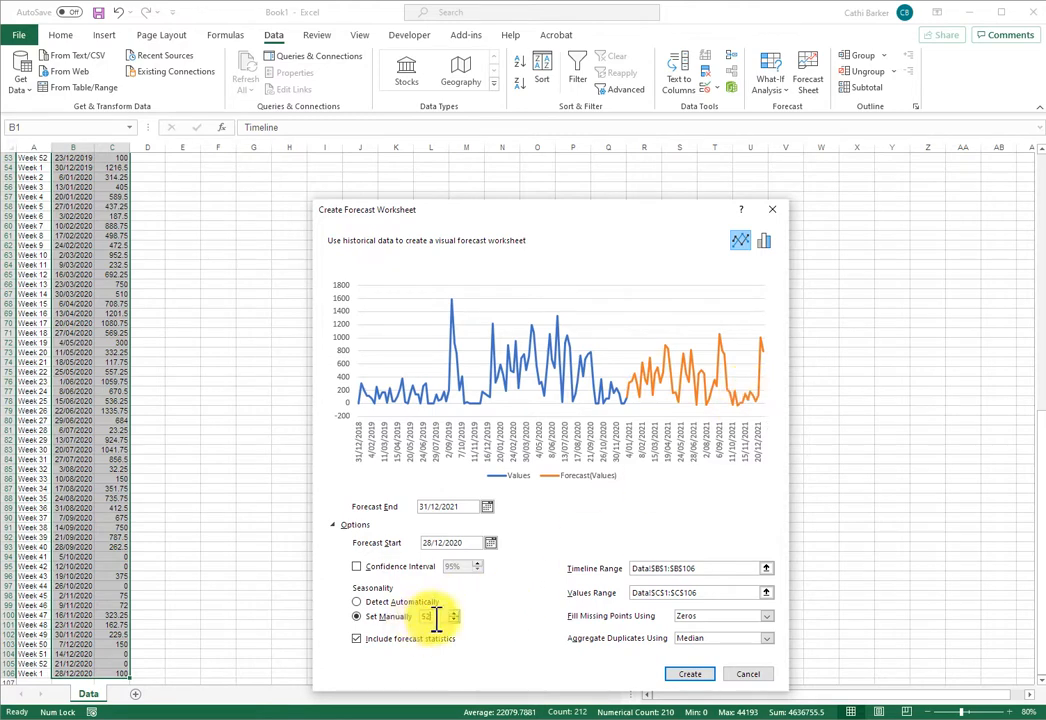
drag(436, 618, 399, 621)
text(12)
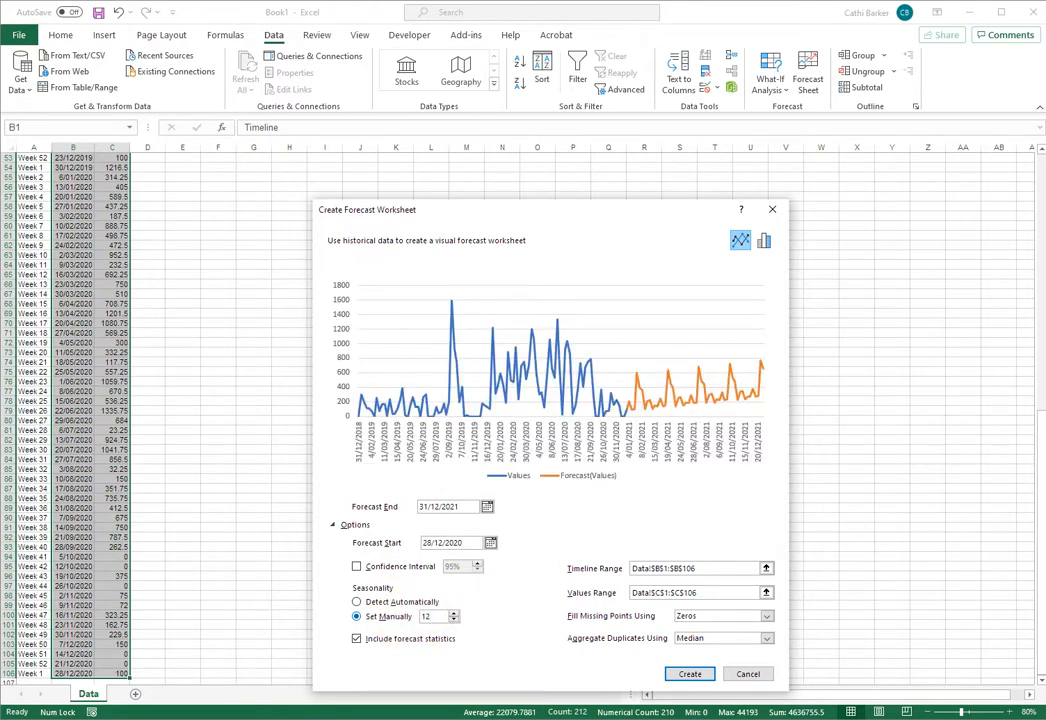
Create the forecast worksheet and rename its sheet as Forecast
click(690, 673)
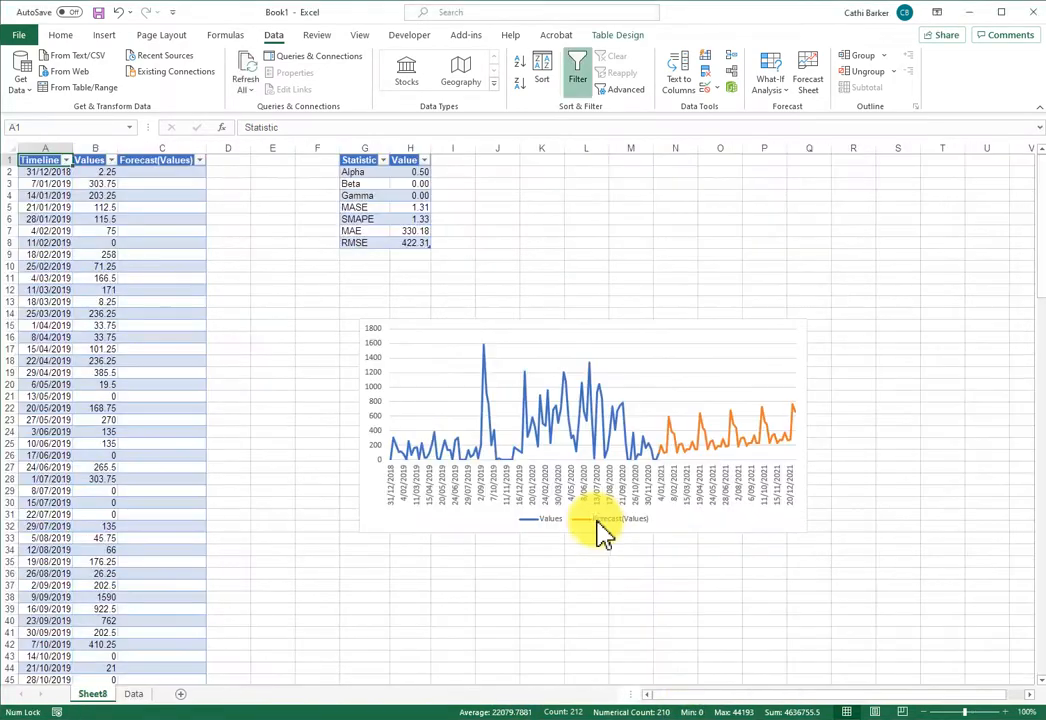
double_click(94, 695)
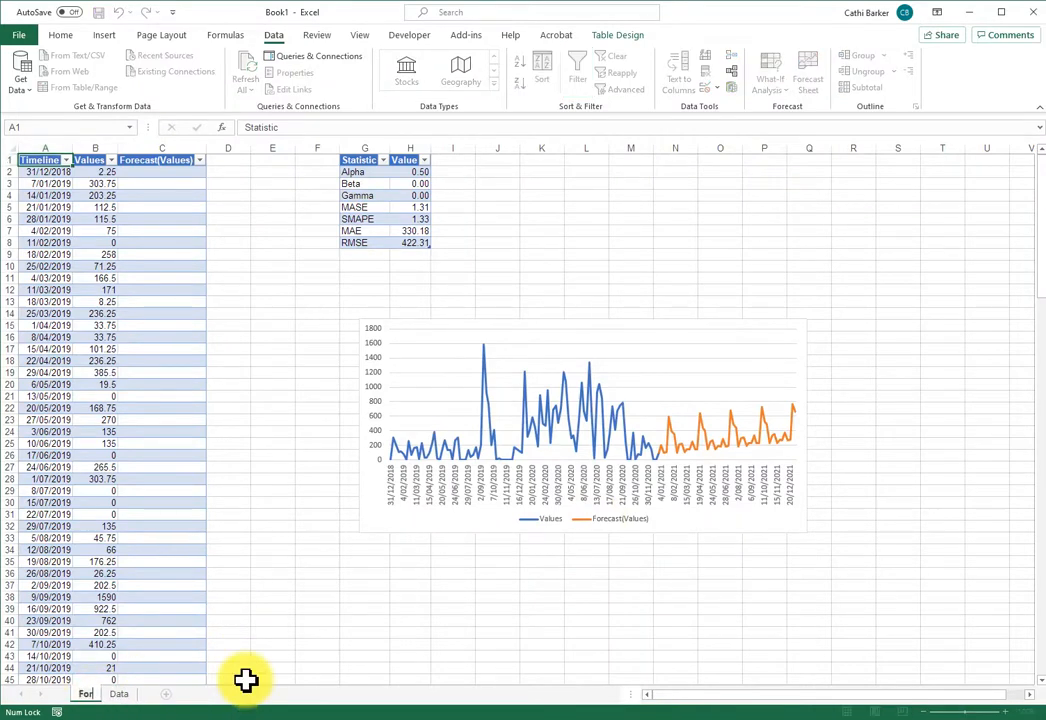
text(Forecast)
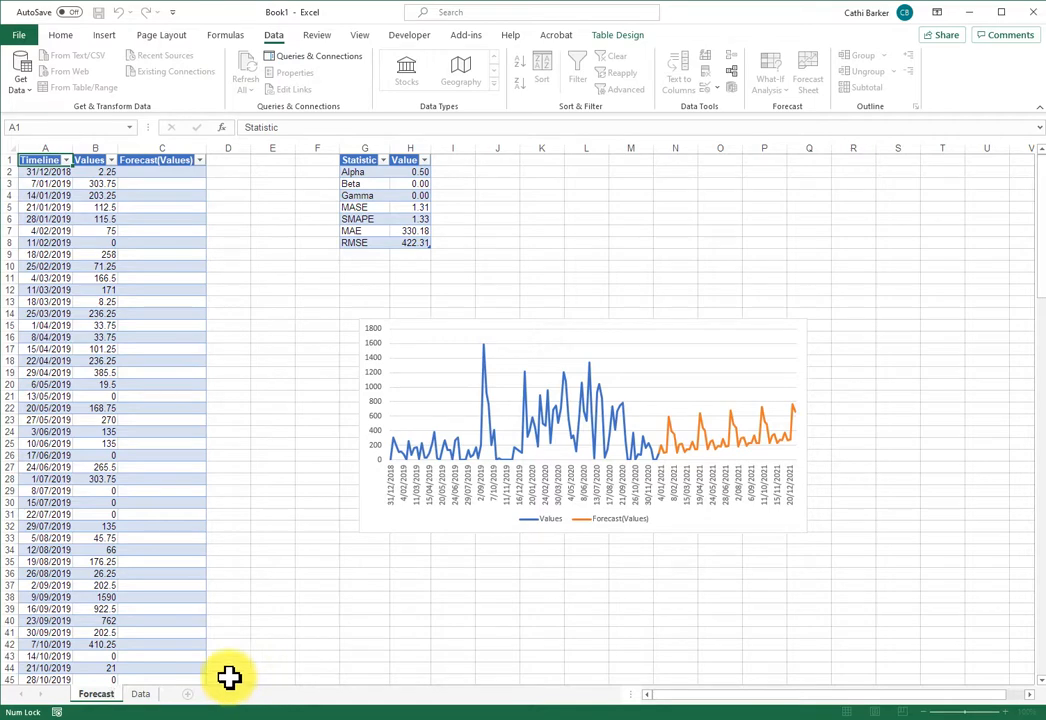
click(268, 633)
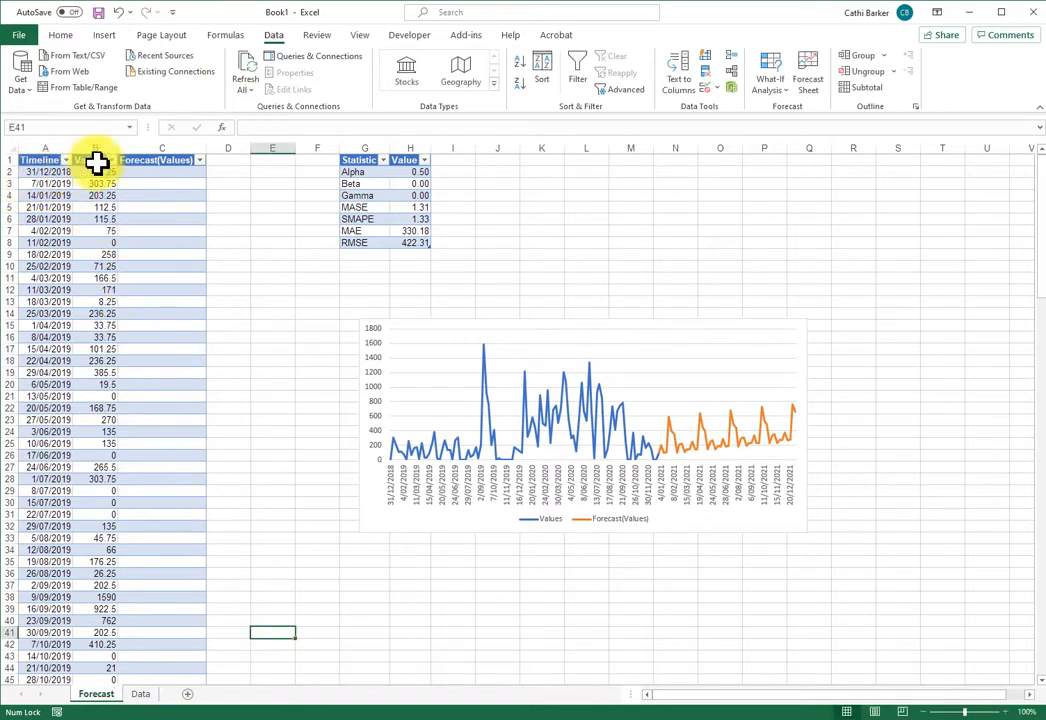
Examine the forecast table around row 106, where the historical values end, and the 2021 forecast rows below it
scroll(140, 479, down, 20)
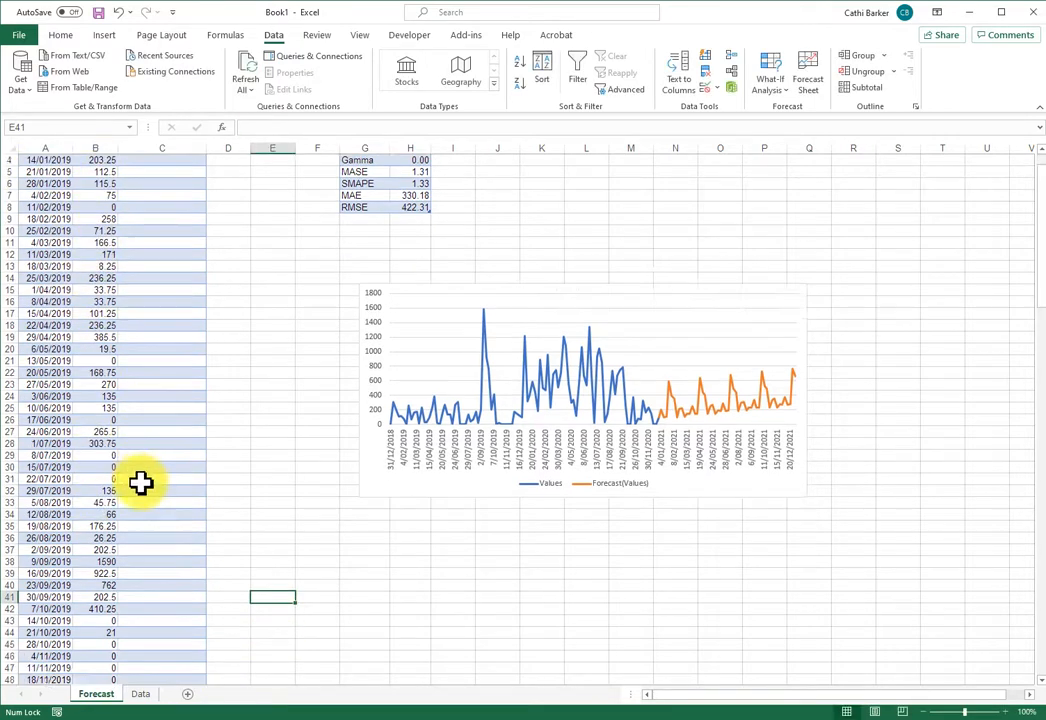
scroll(133, 528, down, 2)
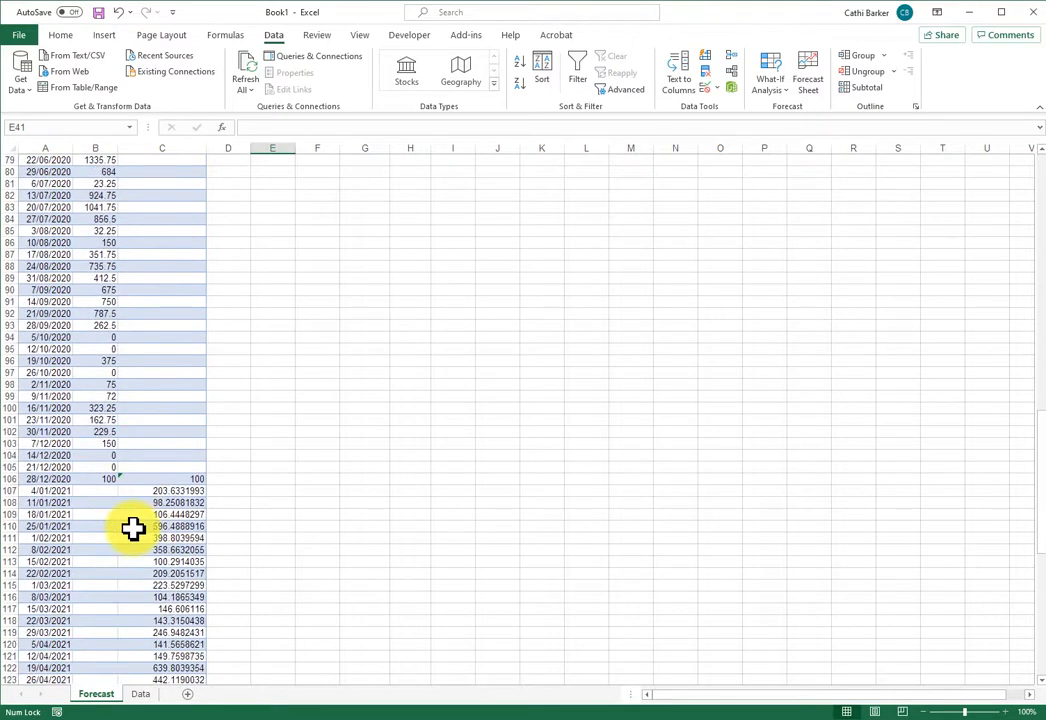
click(91, 481)
click(159, 481)
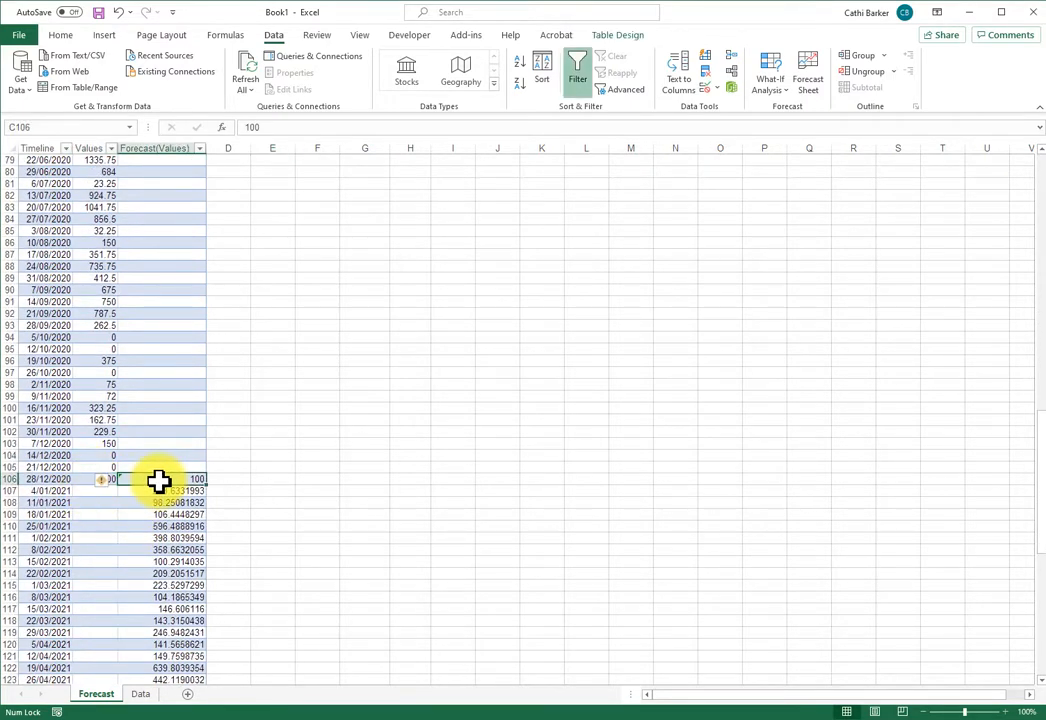
scroll(190, 510, down, 5)
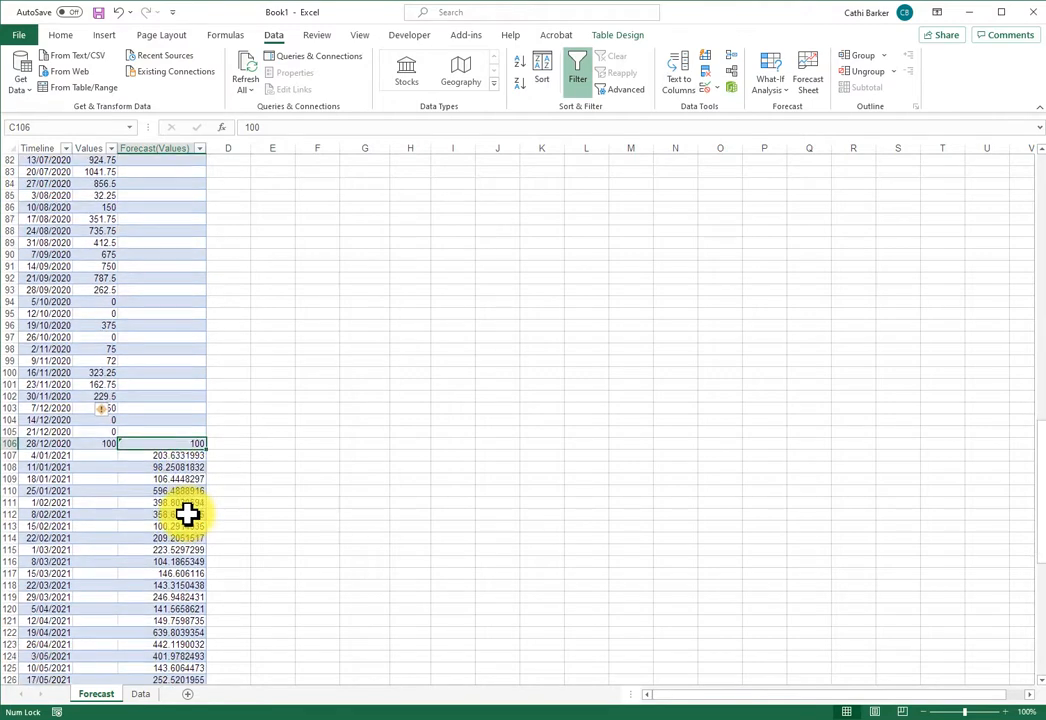
scroll(192, 510, down, 2)
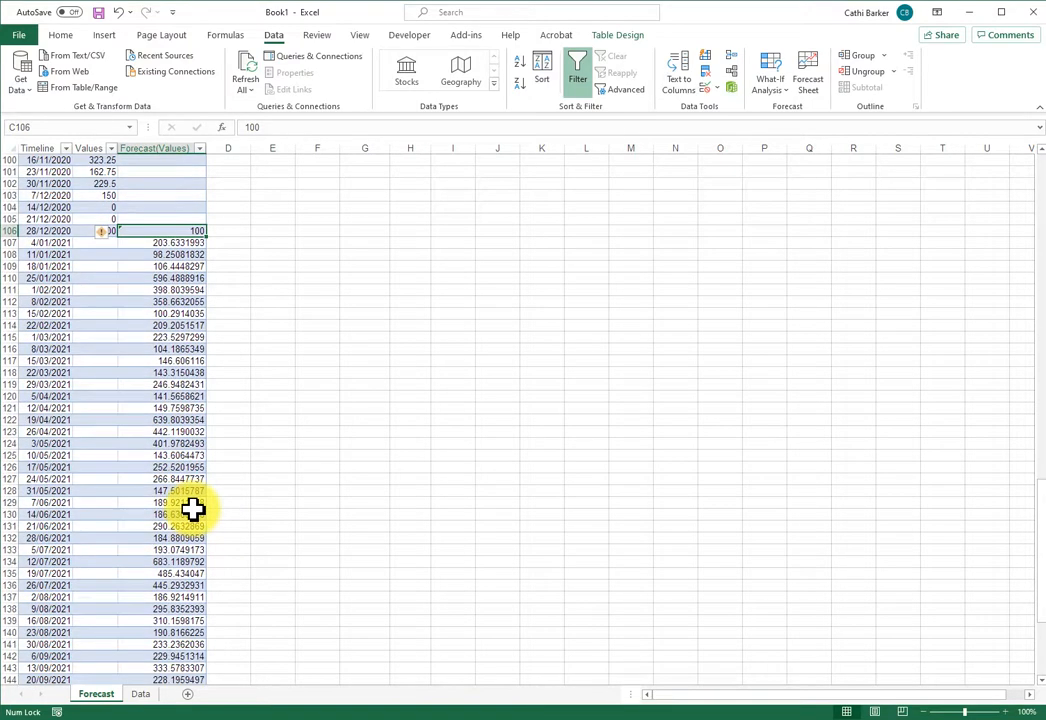
scroll(192, 510, down, 3)
scroll(192, 510, up, 5)
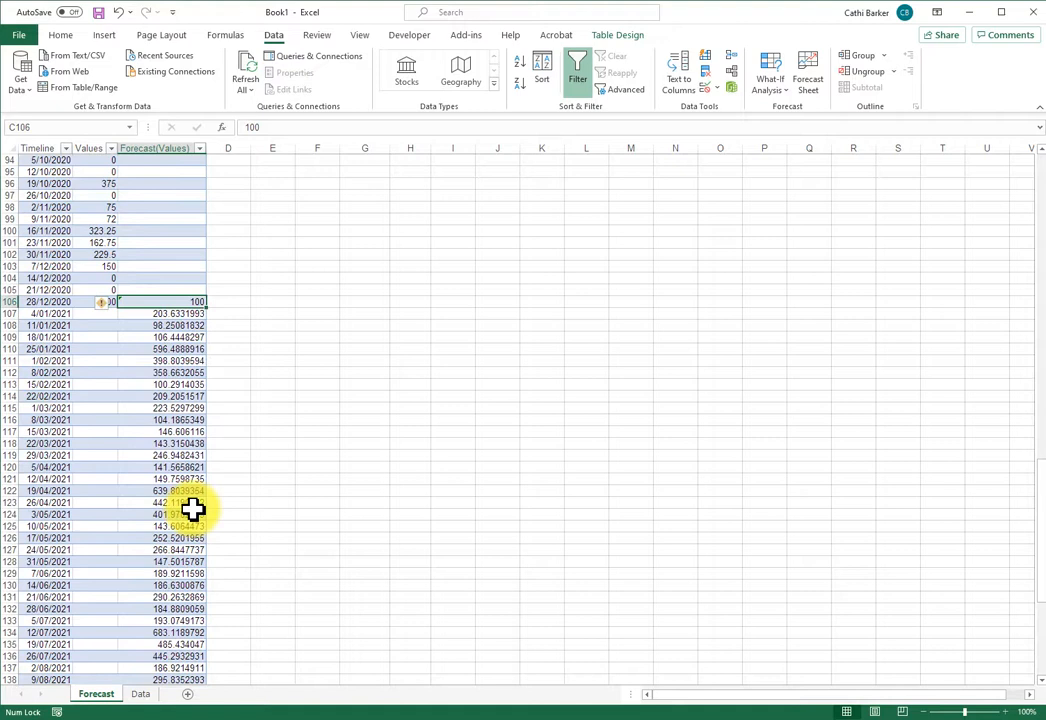
Examine the values, timeline and seasonality arguments of the FORECAST.ETS formula in C107, leaving the formula as it is
click(189, 312)
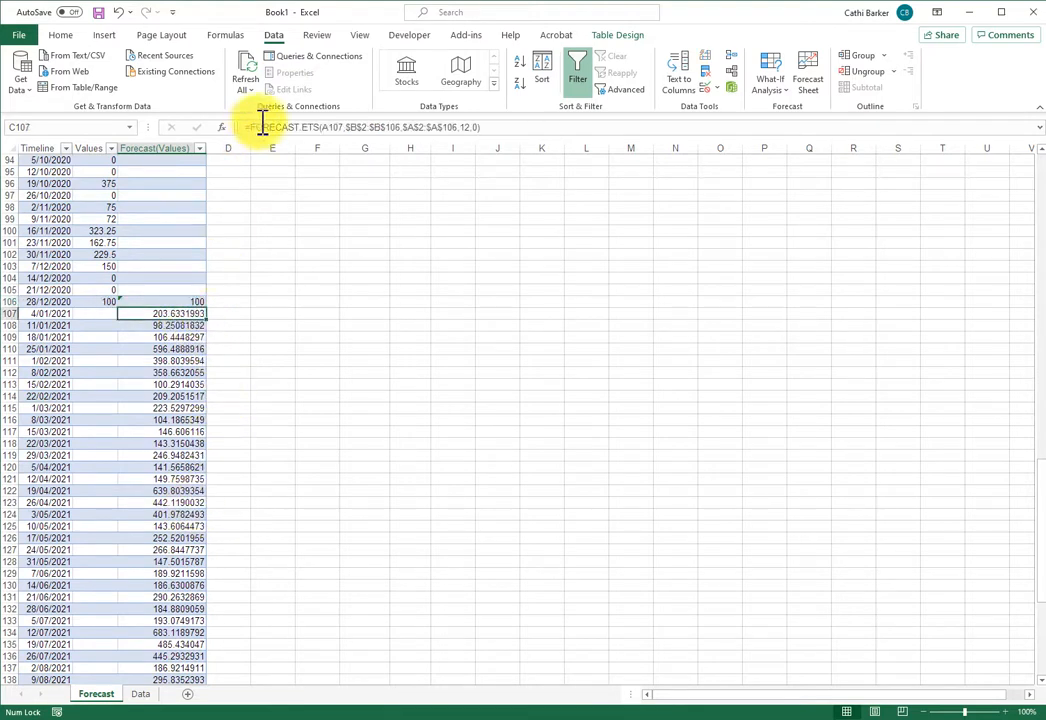
click(333, 127)
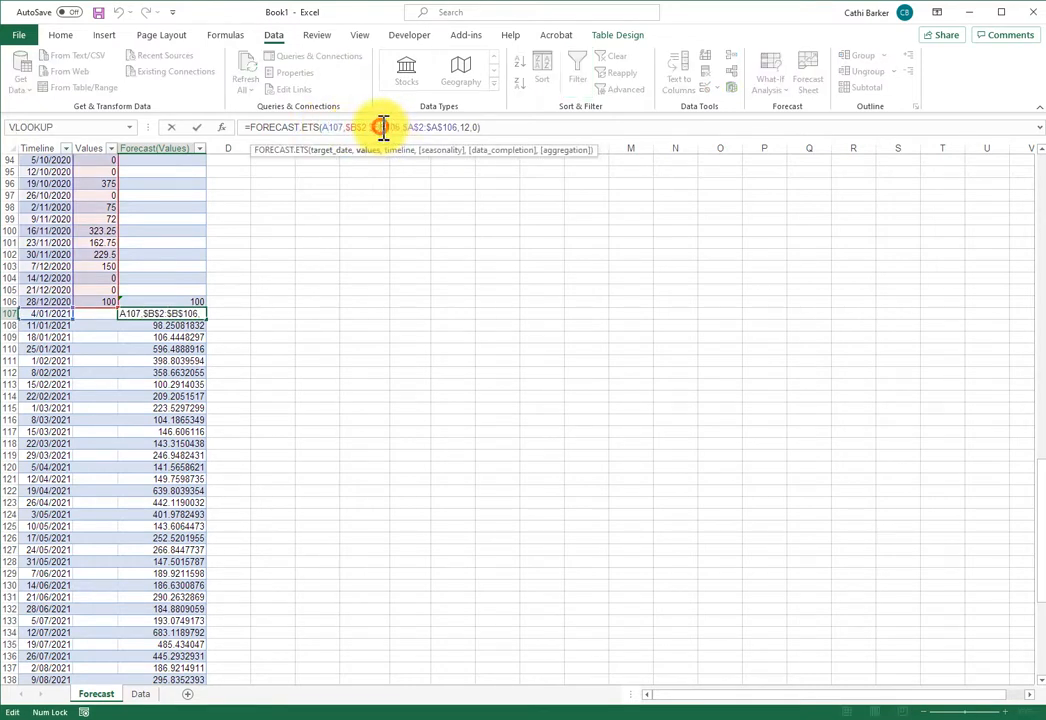
click(405, 128)
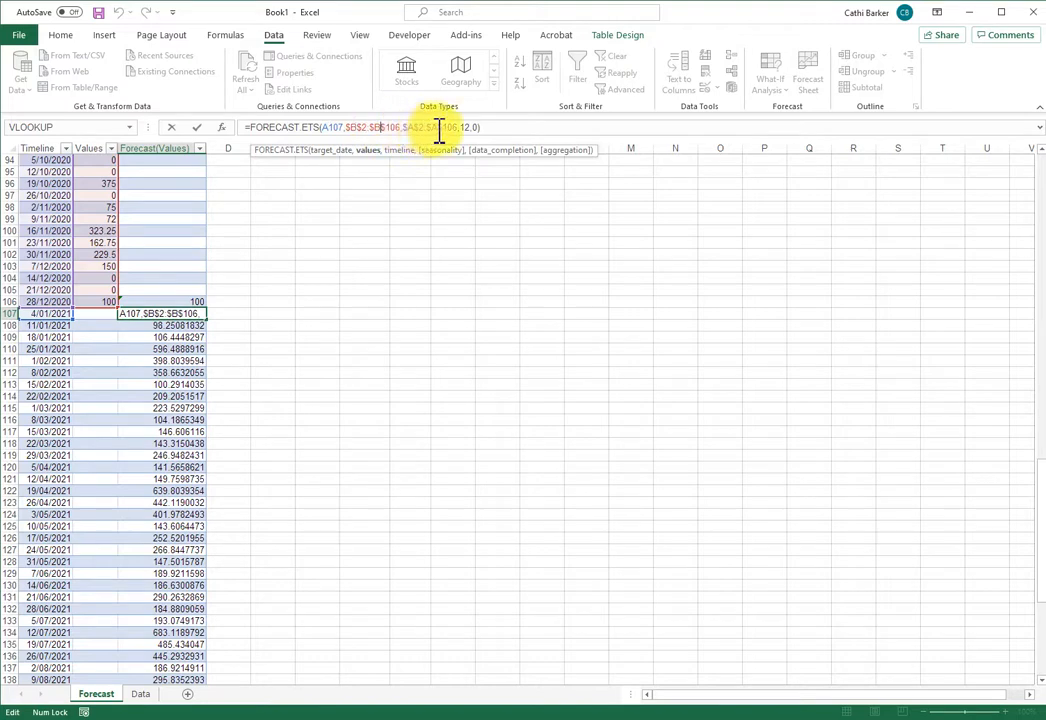
click(438, 128)
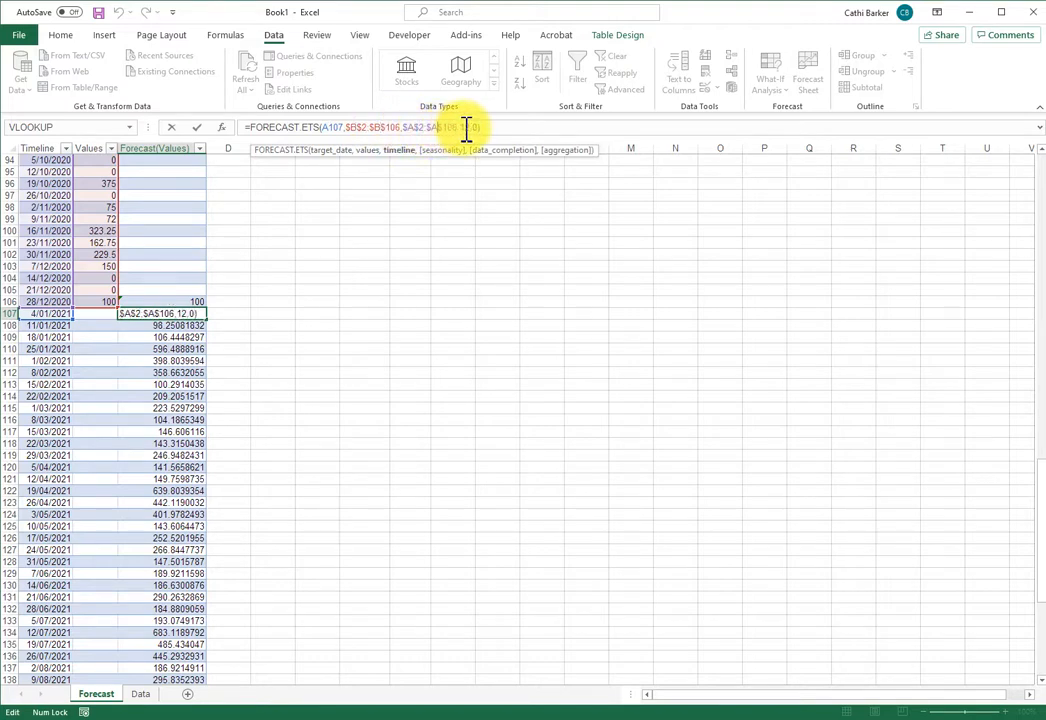
click(477, 127)
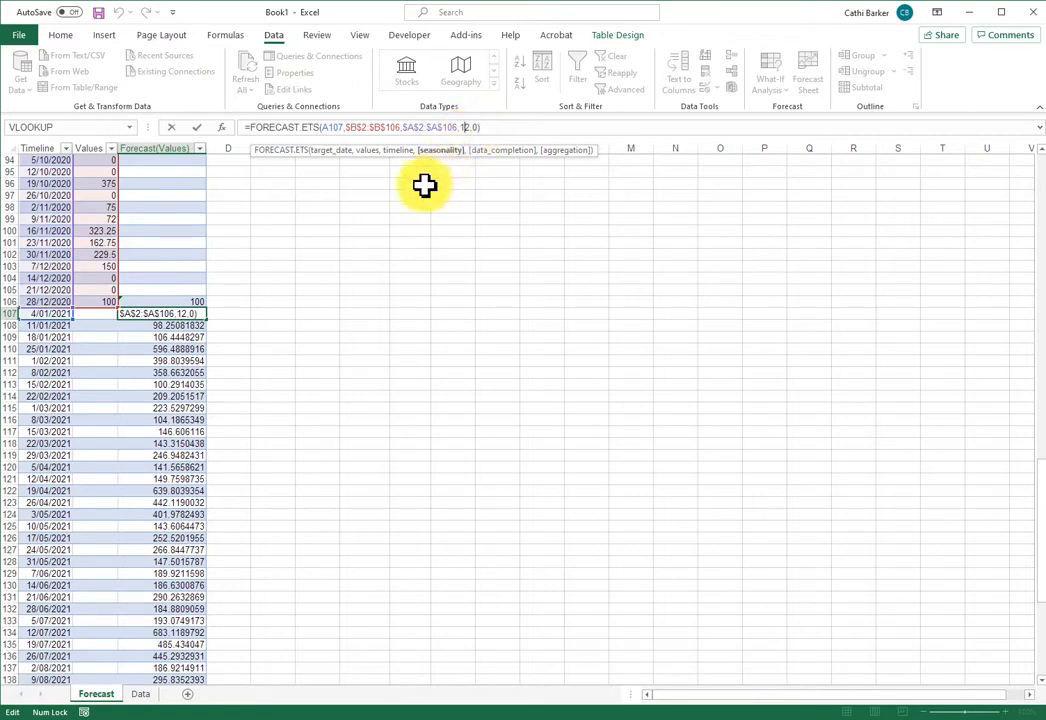
key(Return)
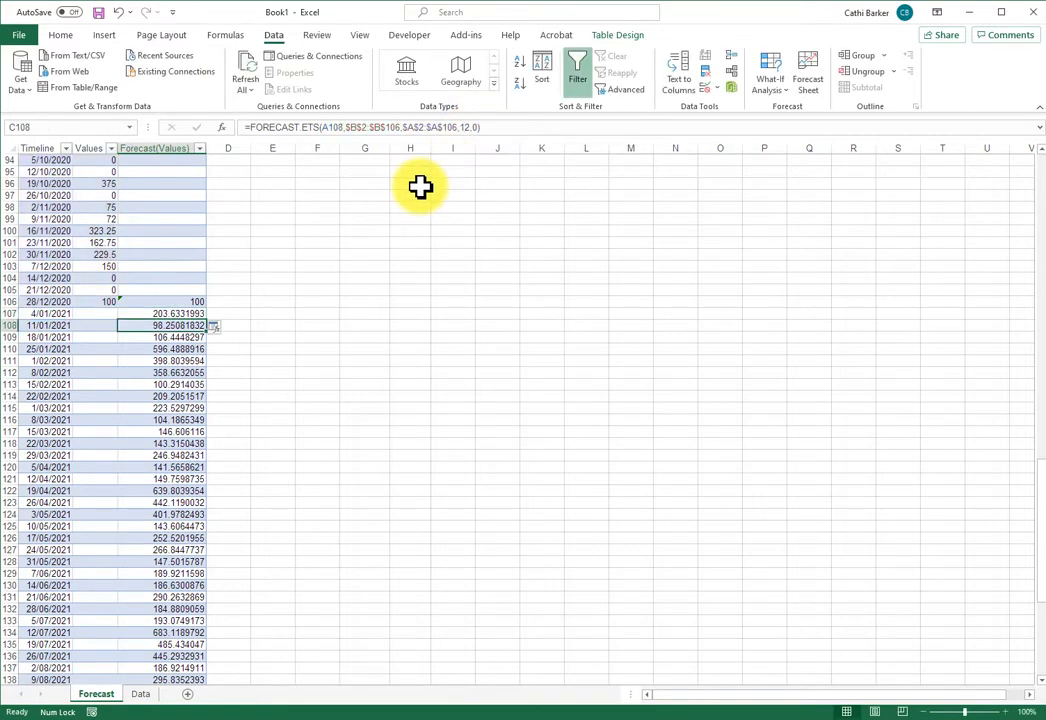
click(180, 313)
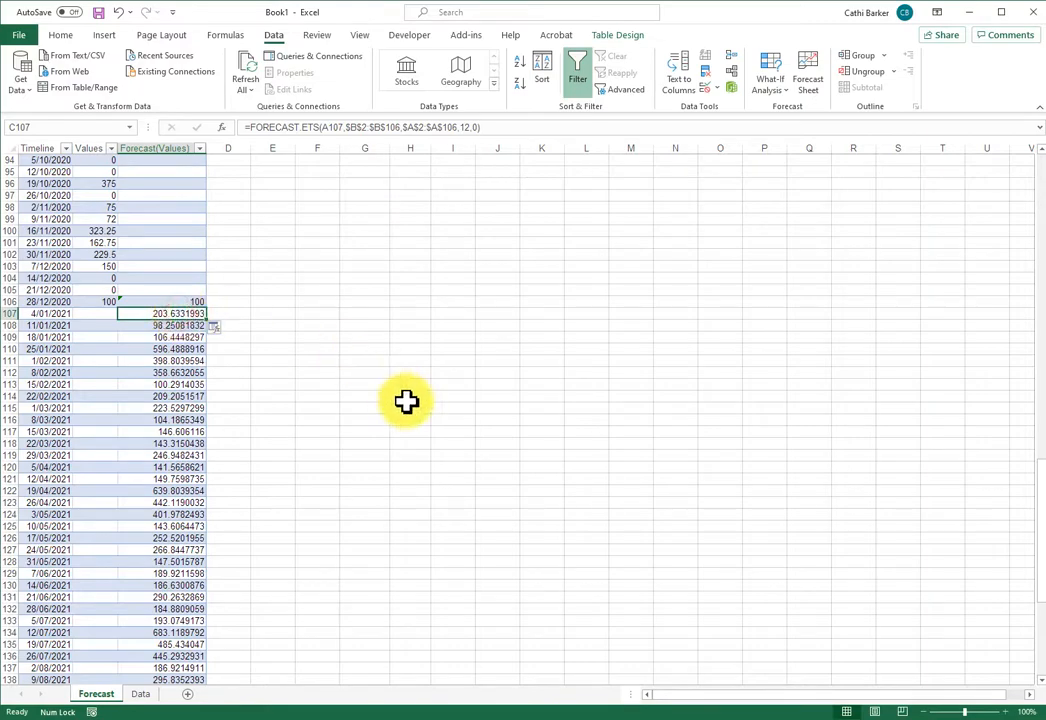
Move and enlarge the forecast chart below the statistics table so it spans about D9 to V42
drag(1037, 468, 1036, 148)
drag(584, 334, 563, 327)
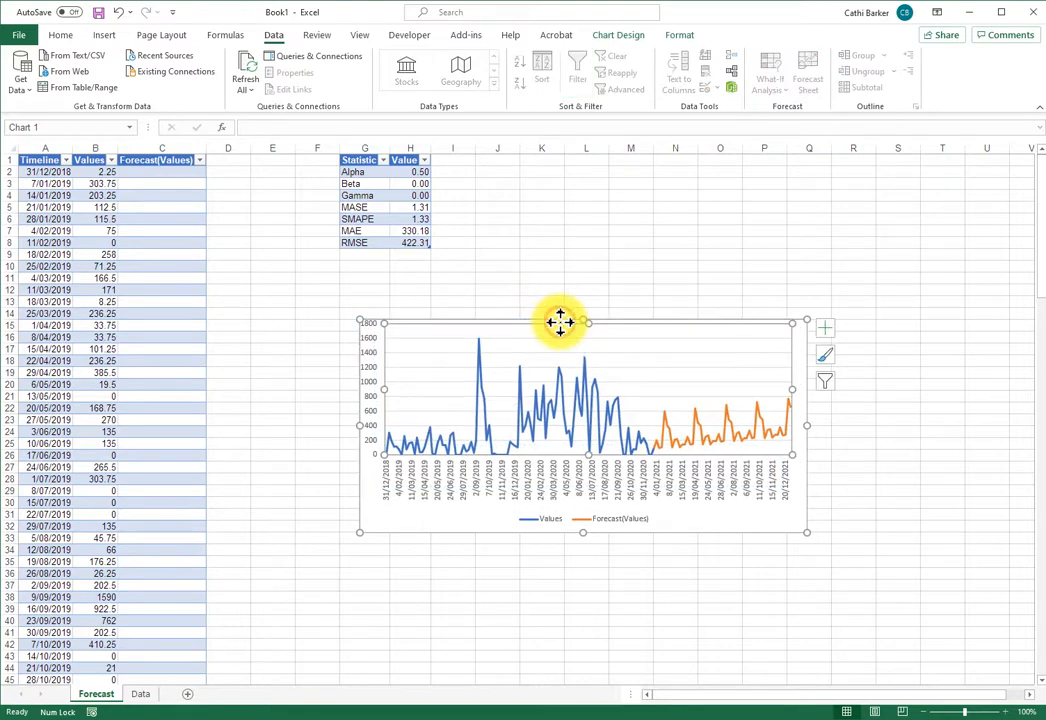
drag(787, 542, 1003, 647)
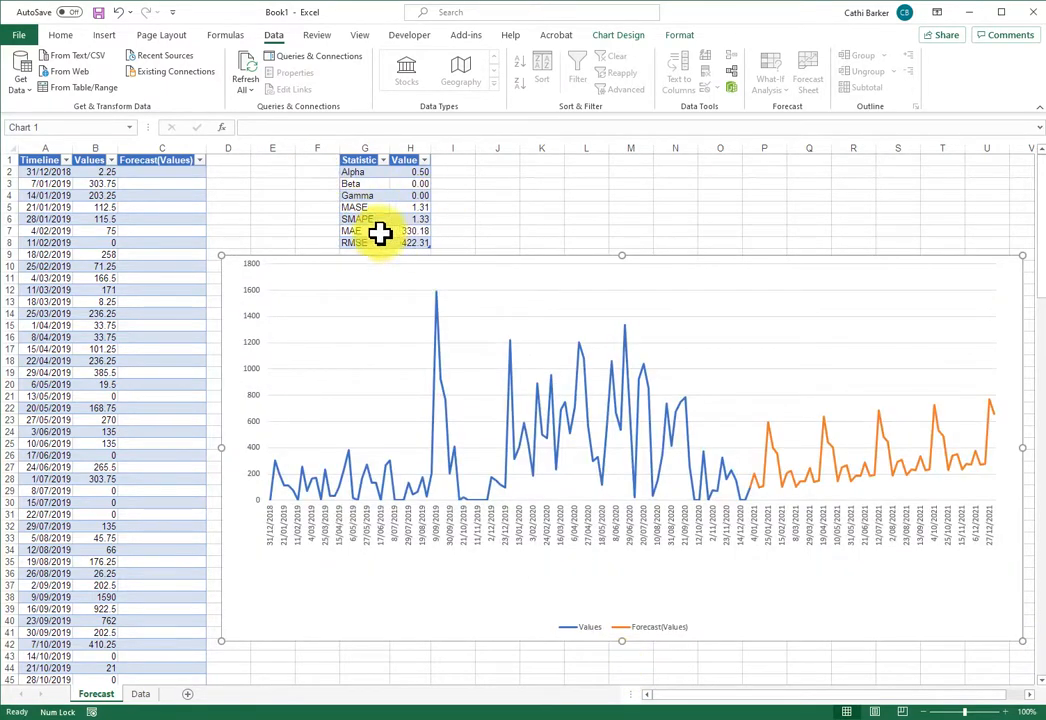